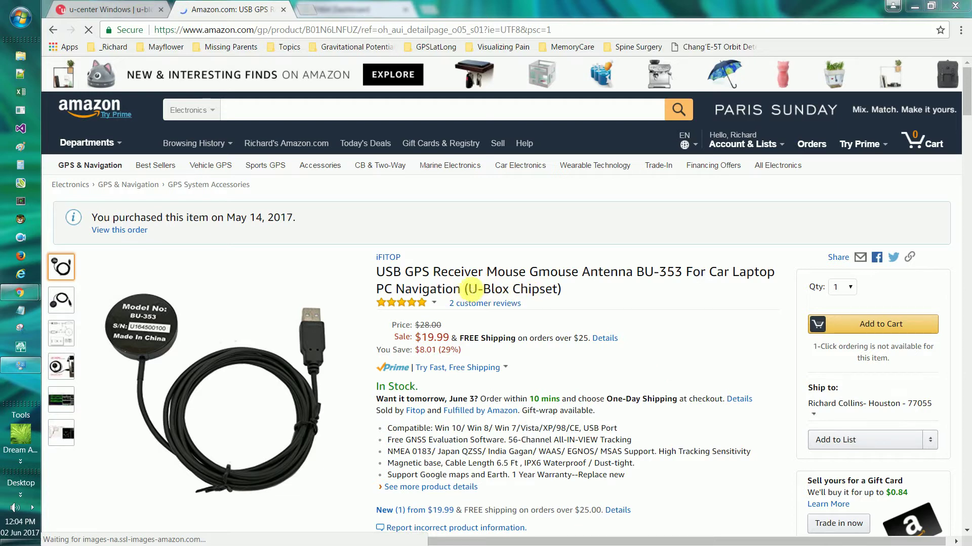
# Highlight the U-Blox Chipset title and the Free GNSS Evaluation Software bullet on the product page.
pyautogui.moveTo(470, 289); pyautogui.dragTo(601, 292)
pyautogui.click(627, 298)
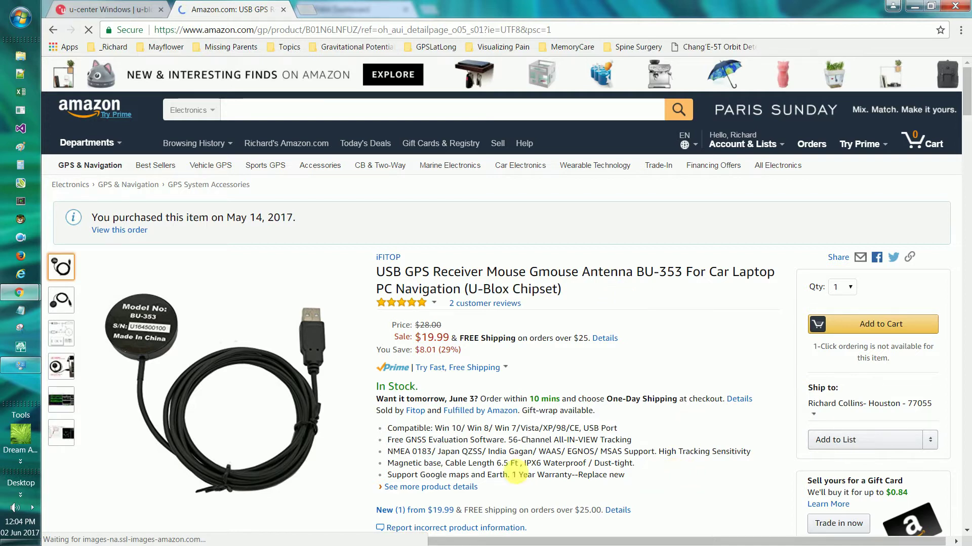
pyautogui.moveTo(411, 440); pyautogui.dragTo(461, 439)
pyautogui.click(460, 439)
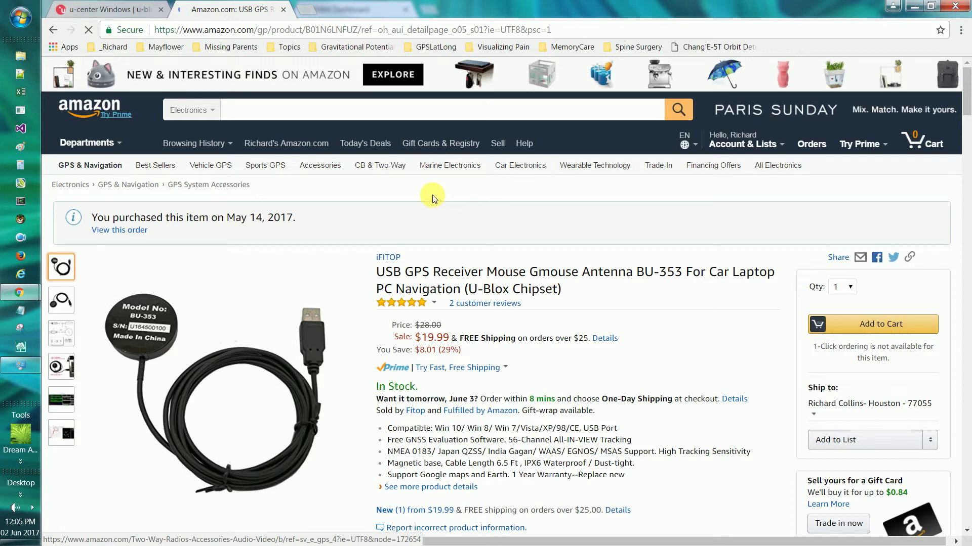
# Download the u-center Windows zip (16.8 MB) into the GPS folder.
pyautogui.click(116, 12)
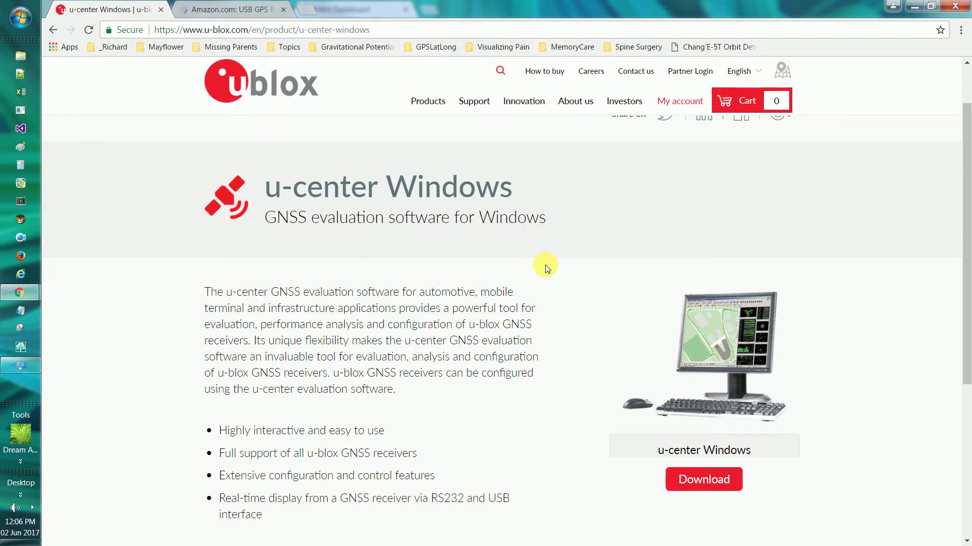
pyautogui.click(721, 480)
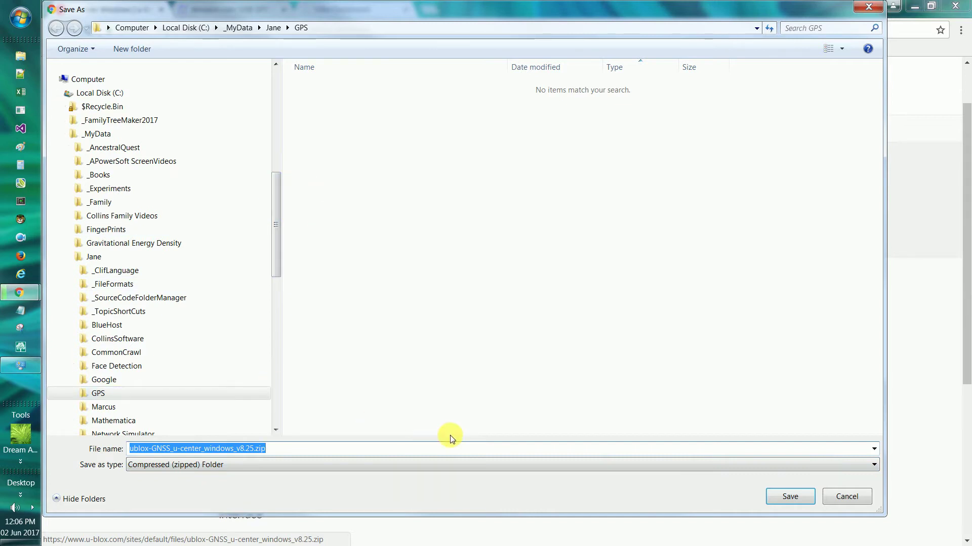
pyautogui.click(791, 494)
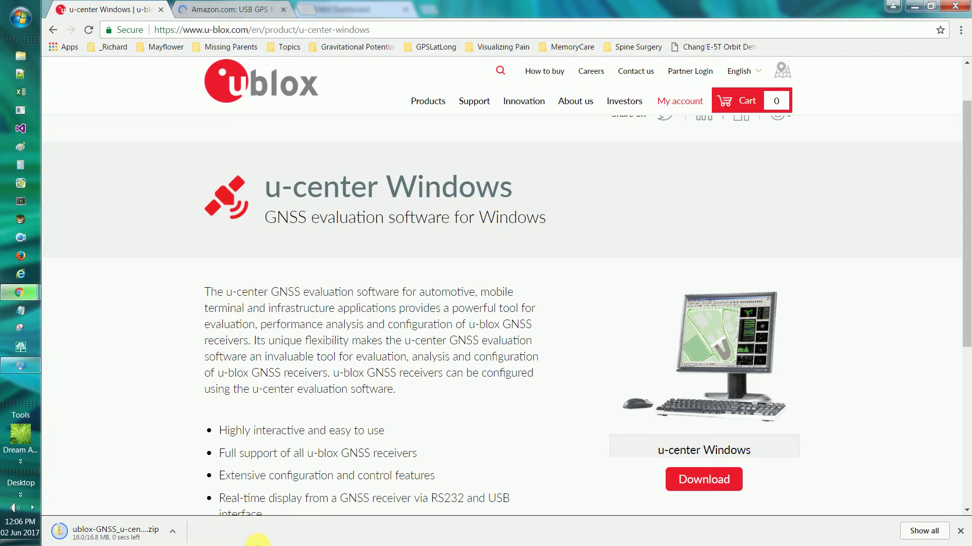
pyautogui.click(115, 535)
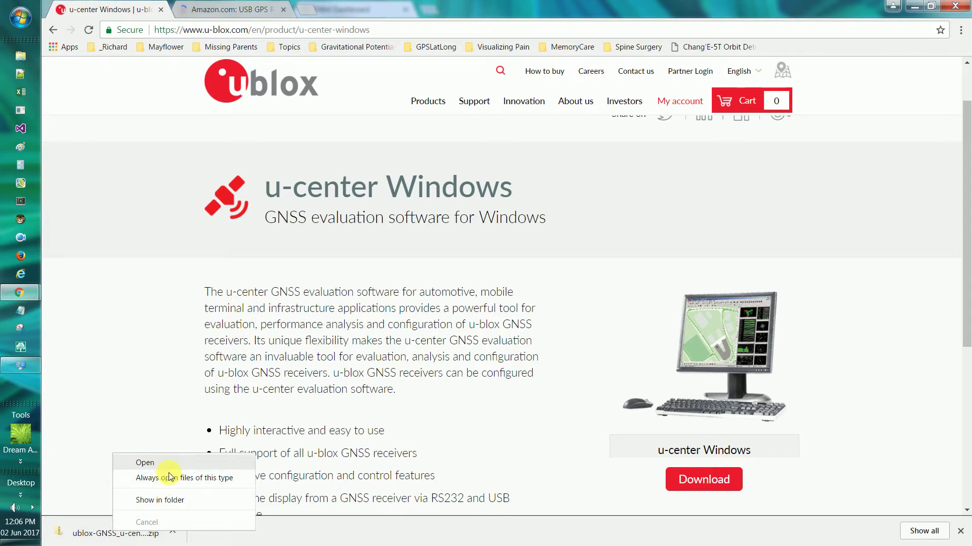
# Show the downloaded u-center zip in its folder and open it.
pyautogui.click(173, 500)
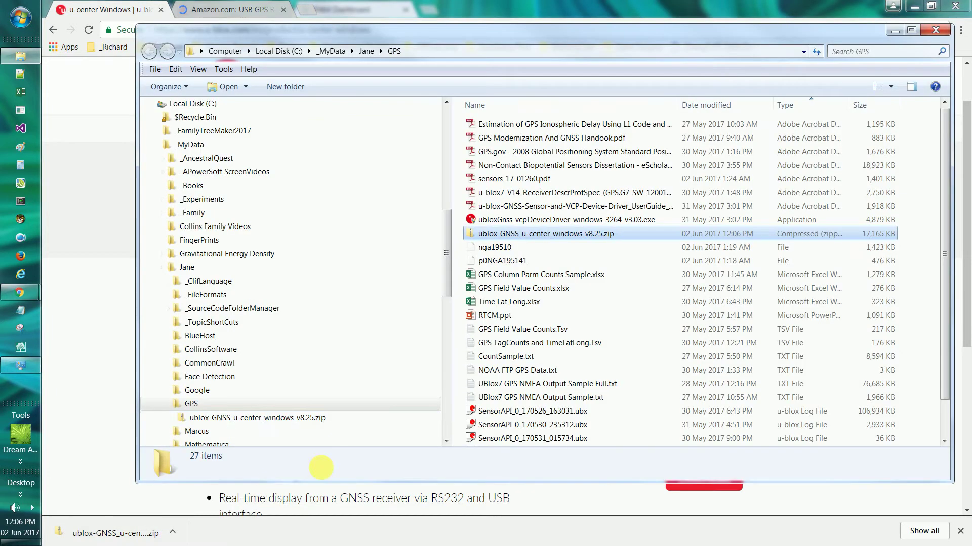
pyautogui.rightClick(512, 233)
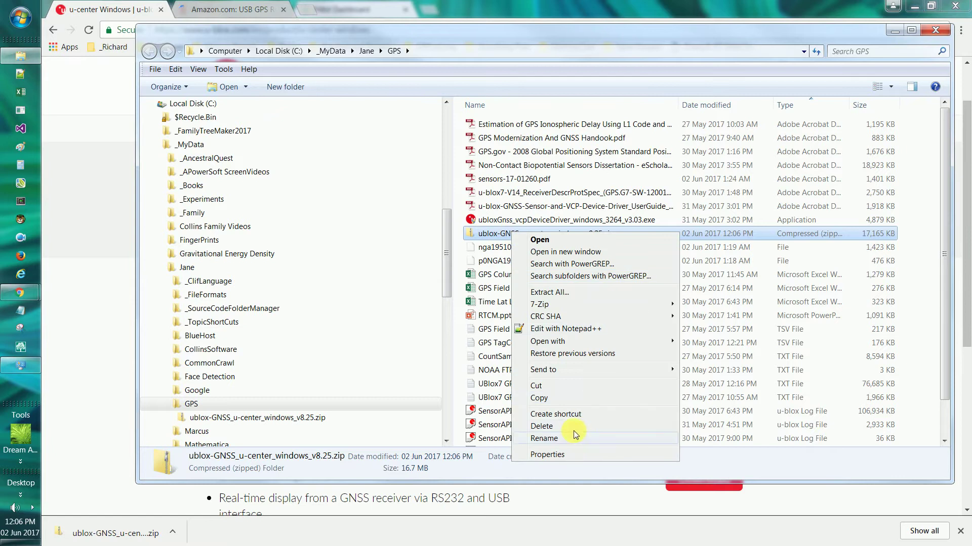
pyautogui.click(490, 236)
pyautogui.doubleClick(491, 236)
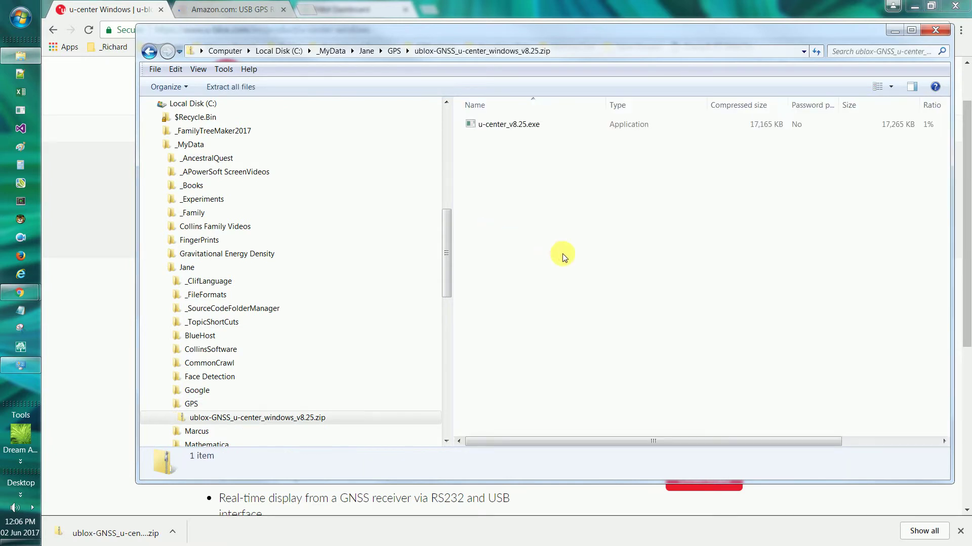
# Copy u-center_v8.25.exe out of the zip and paste it into the GPS folder.
pyautogui.rightClick(497, 125)
pyautogui.click(546, 162)
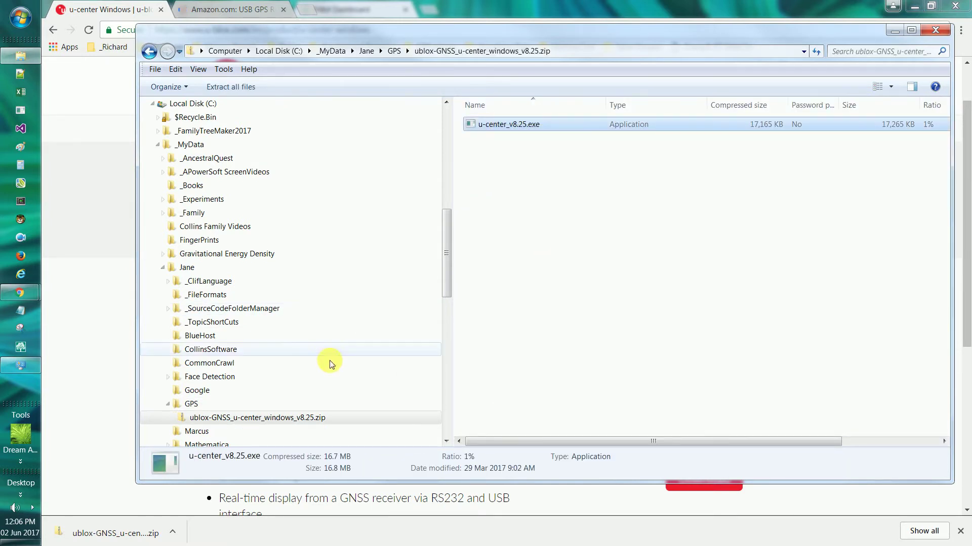
pyautogui.click(191, 404)
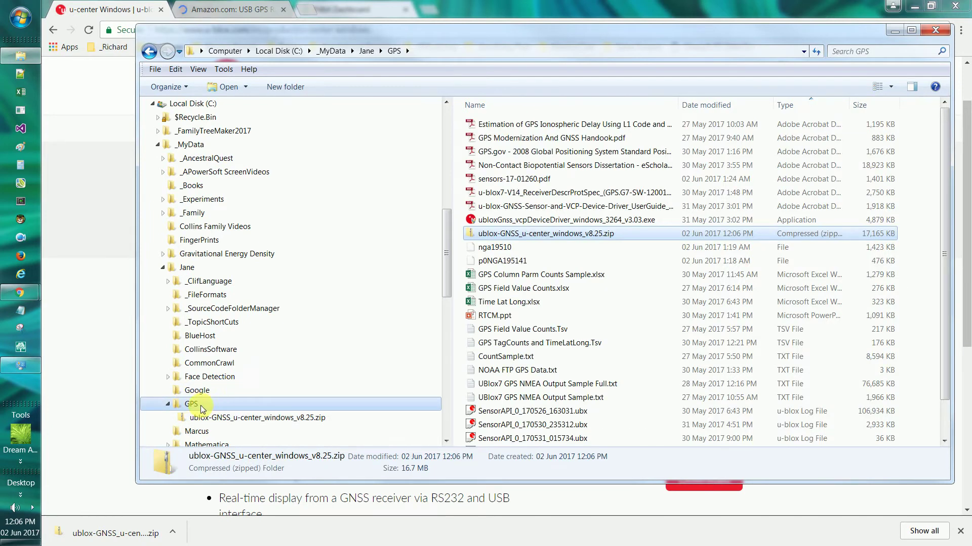
pyautogui.rightClick(201, 404)
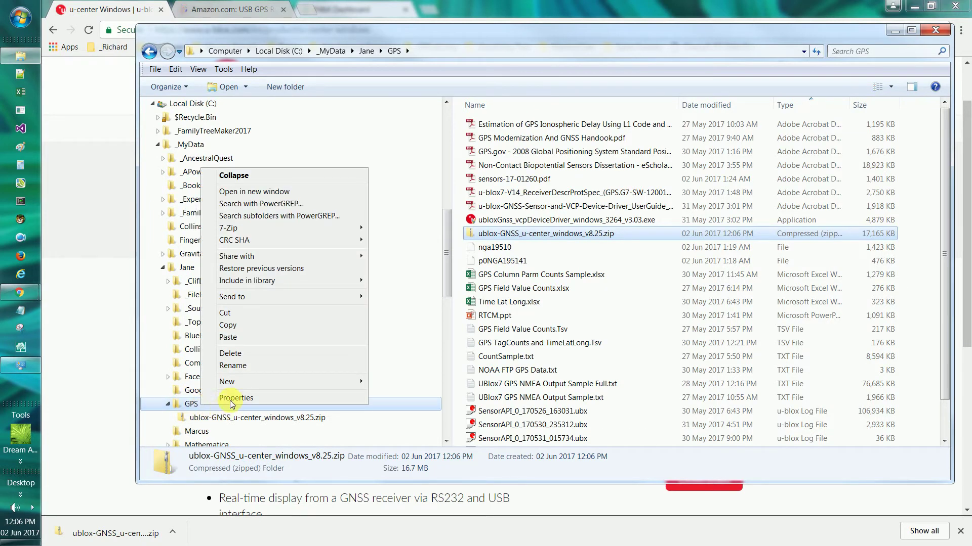
pyautogui.click(240, 338)
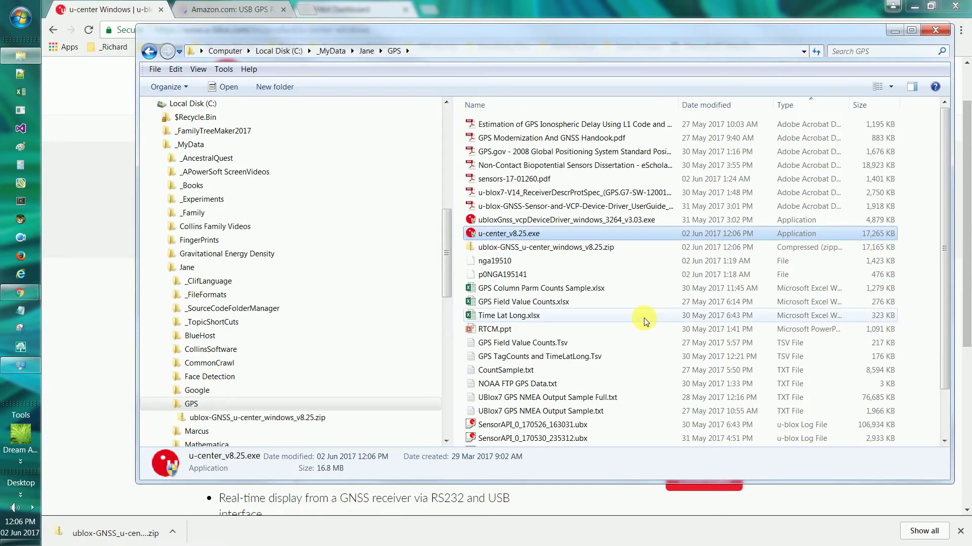
# Run u-center_v8.25.exe in English, accept the licence and review the driver options.
pyautogui.doubleClick(495, 234)
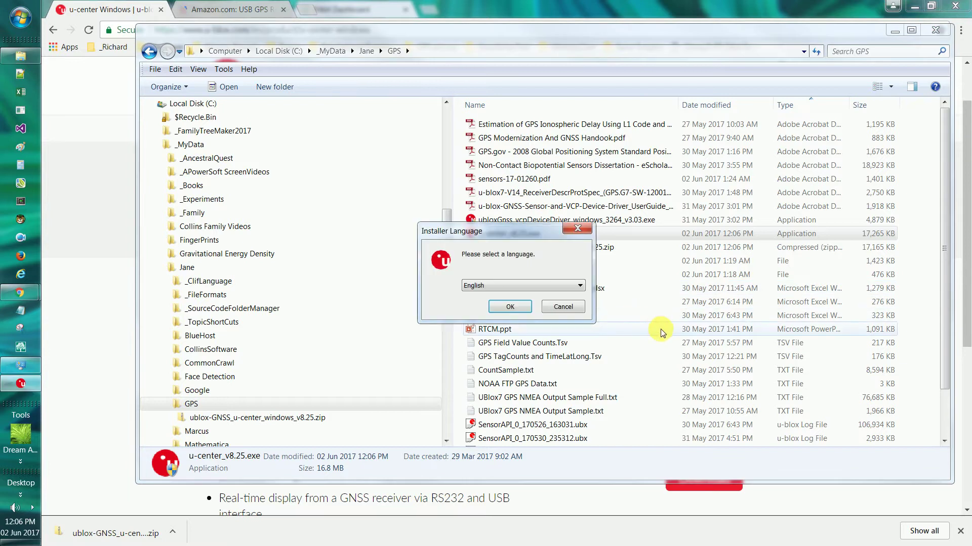
pyautogui.click(560, 306)
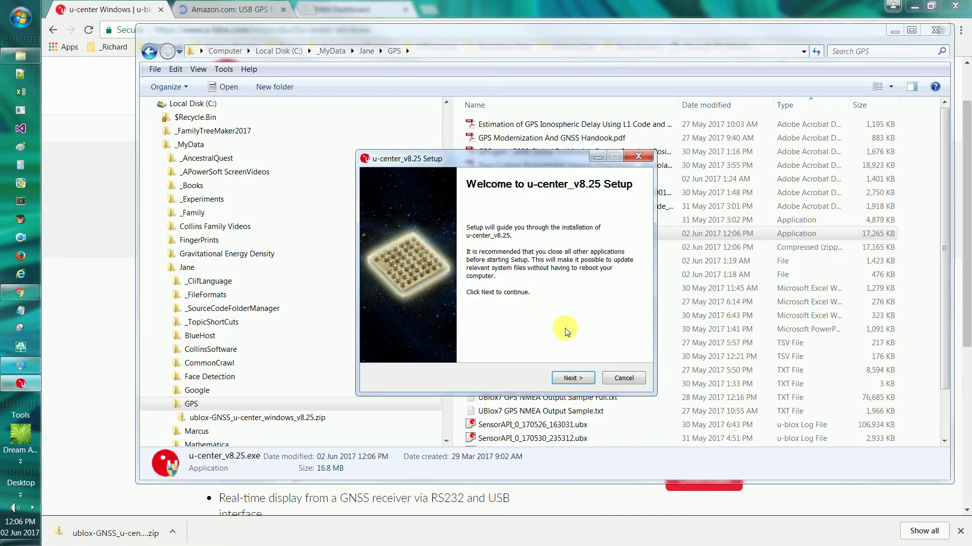
pyautogui.click(570, 378)
pyautogui.click(574, 378)
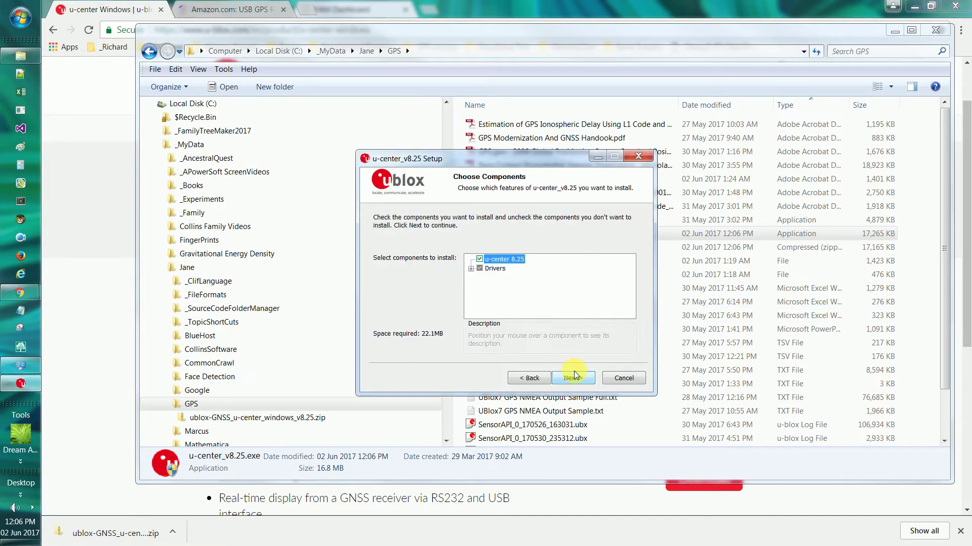
pyautogui.click(471, 269)
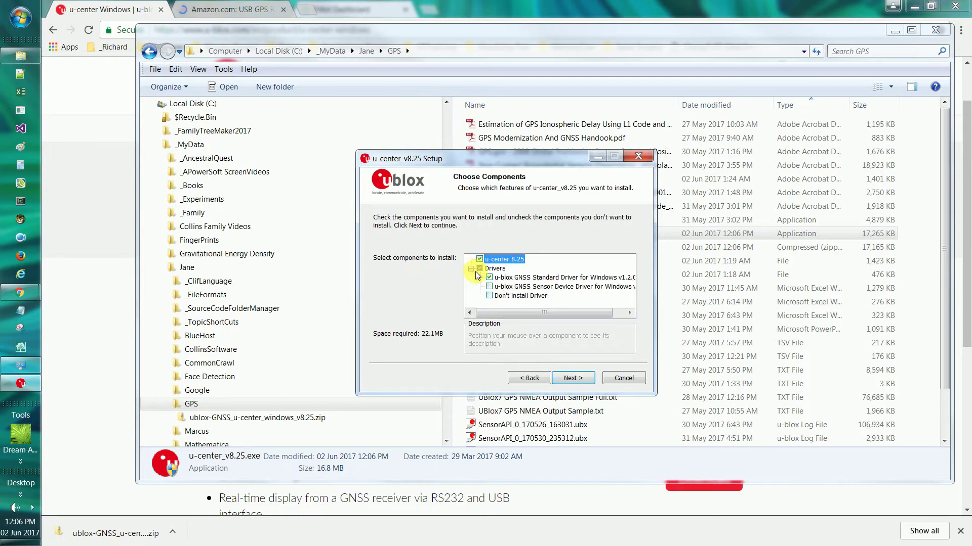
pyautogui.moveTo(556, 312); pyautogui.dragTo(612, 313)
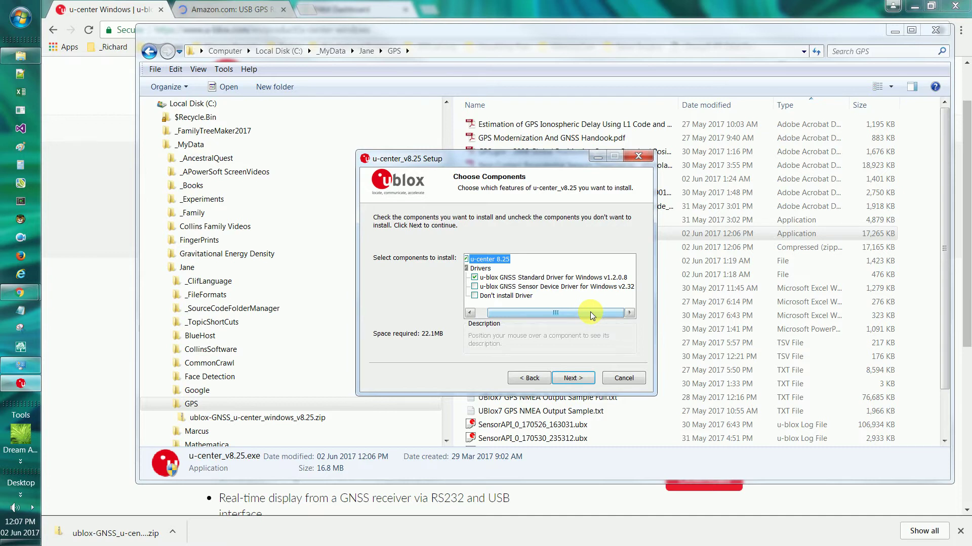
pyautogui.moveTo(512, 279)
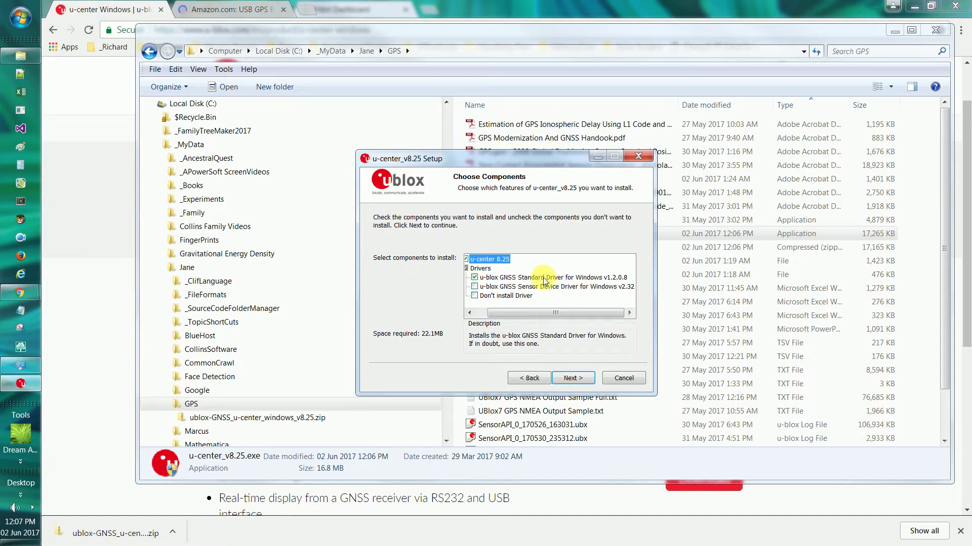
# Install with the standard driver into the default Program Files folder and launch u-center.
pyautogui.click(572, 379)
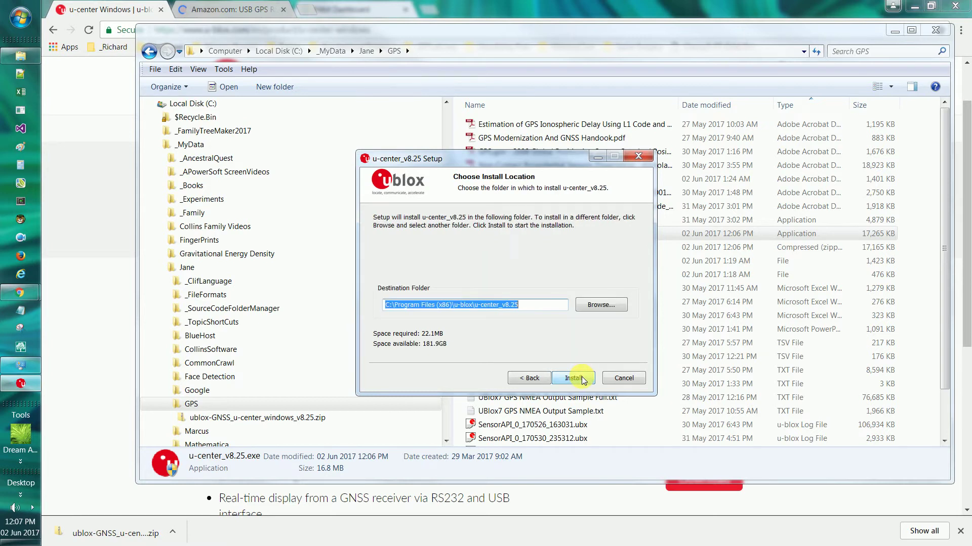
pyautogui.click(574, 378)
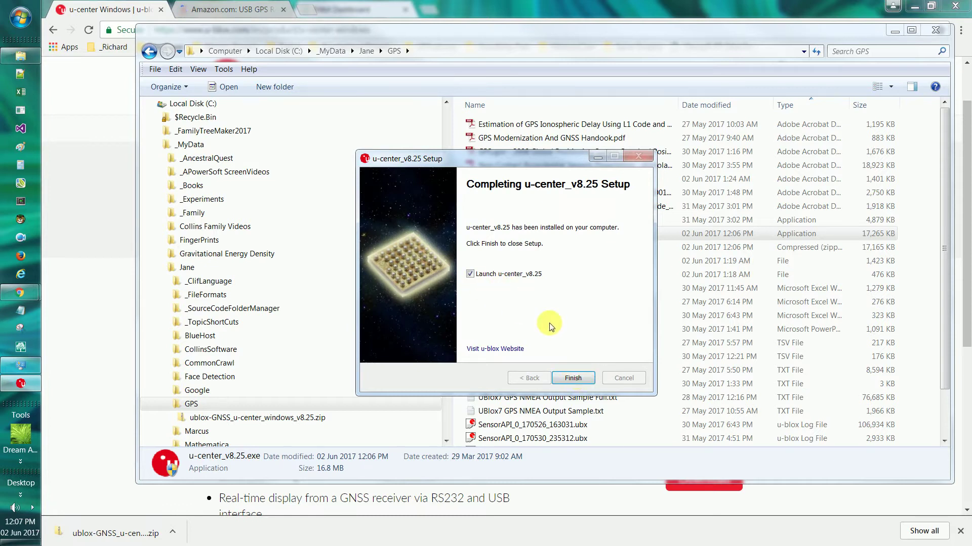
pyautogui.click(572, 378)
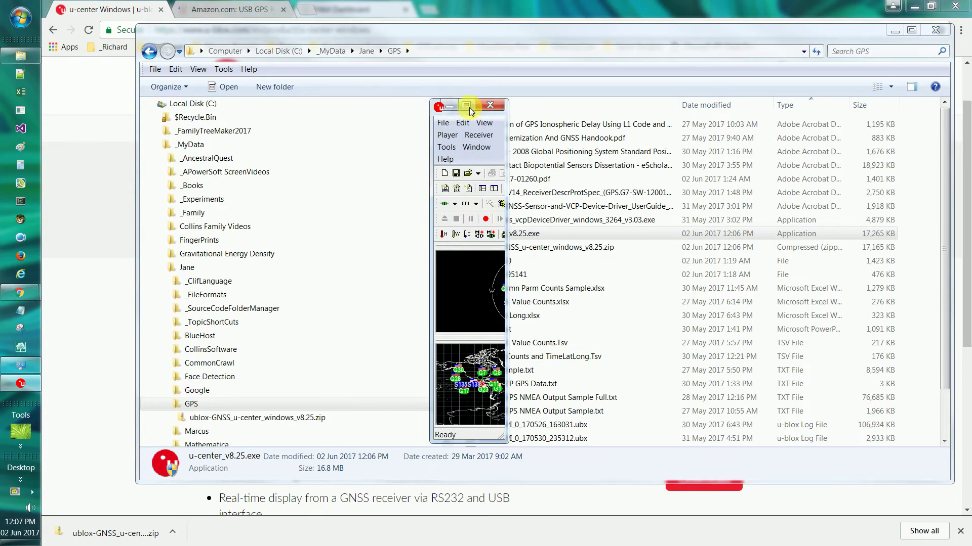
# Maximize u-center, place the Satellite Signal History window, and check the connection list without changing it.
pyautogui.click(467, 105)
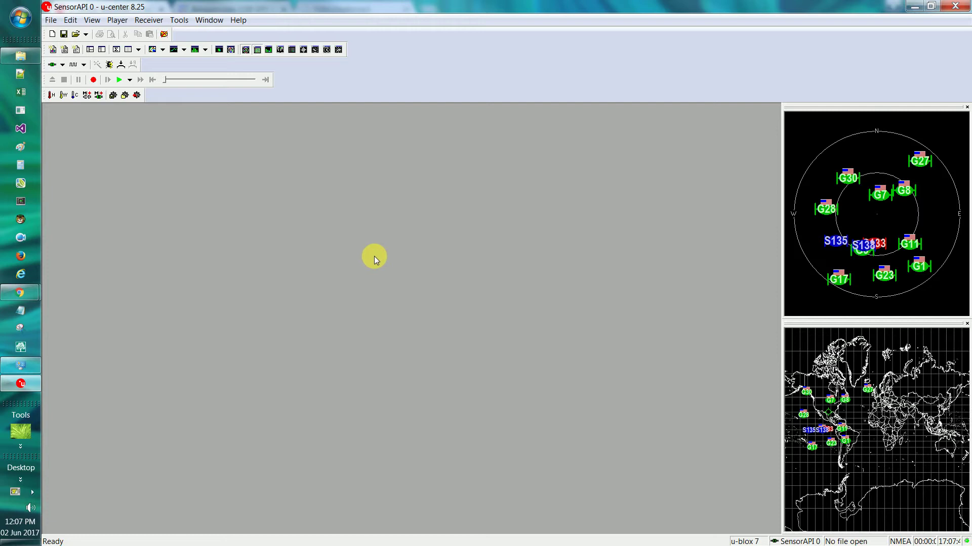
pyautogui.moveTo(629, 139); pyautogui.dragTo(607, 165)
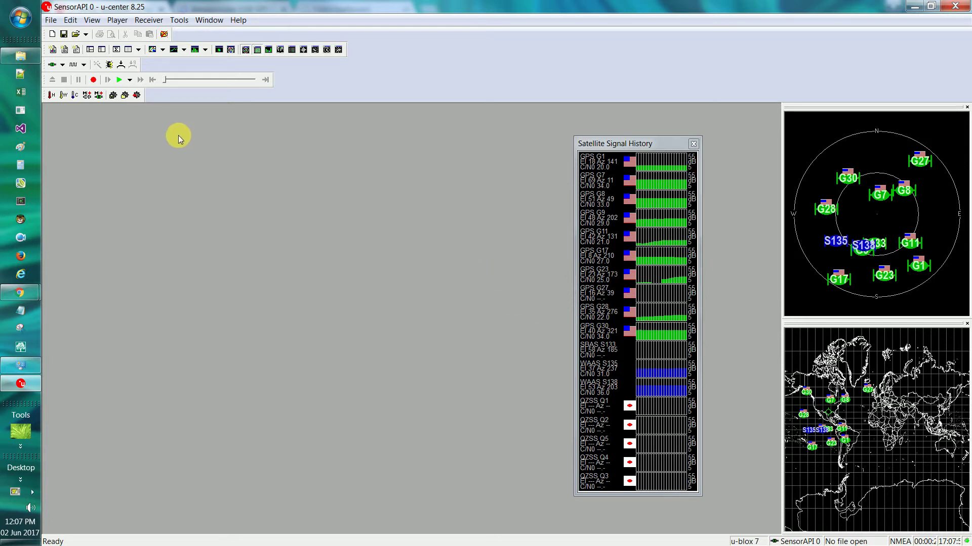
pyautogui.click(63, 64)
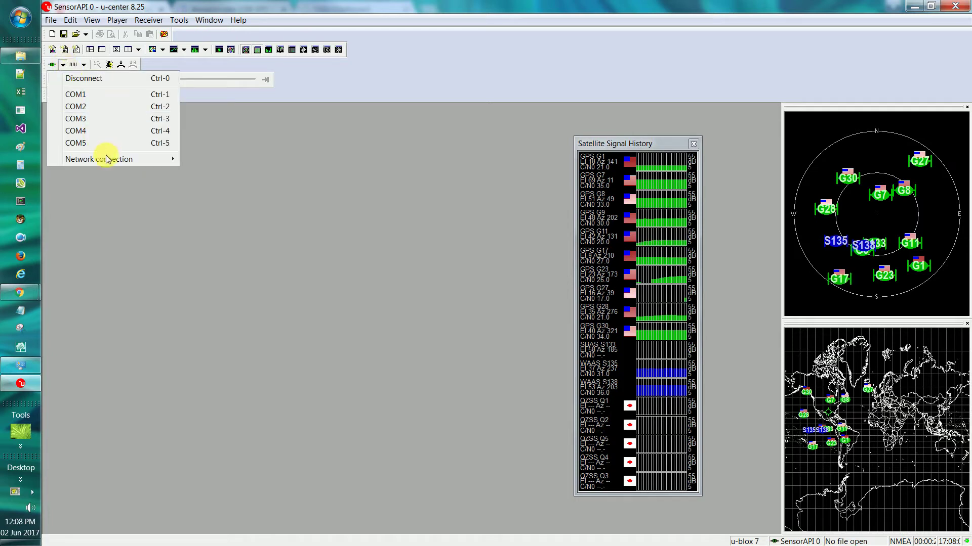
pyautogui.moveTo(107, 160)
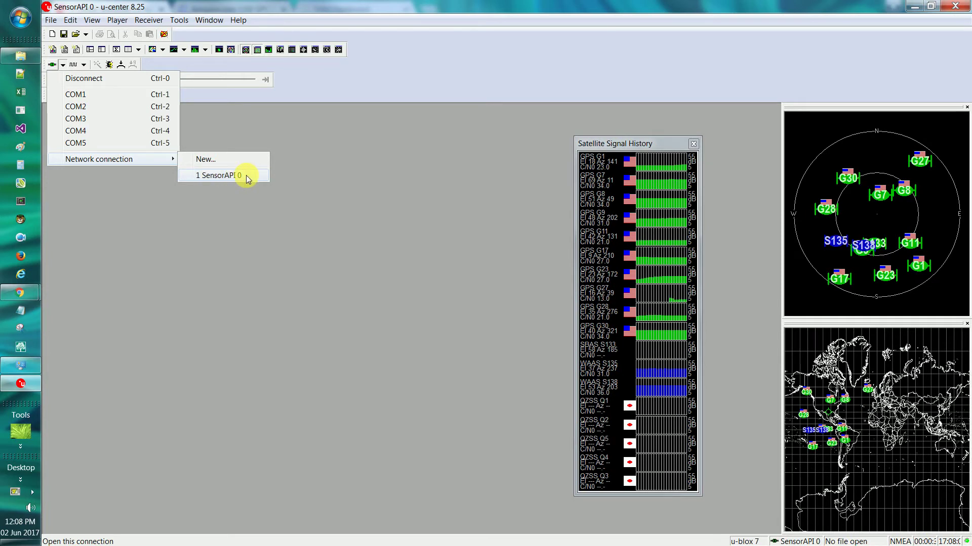
pyautogui.click(340, 181)
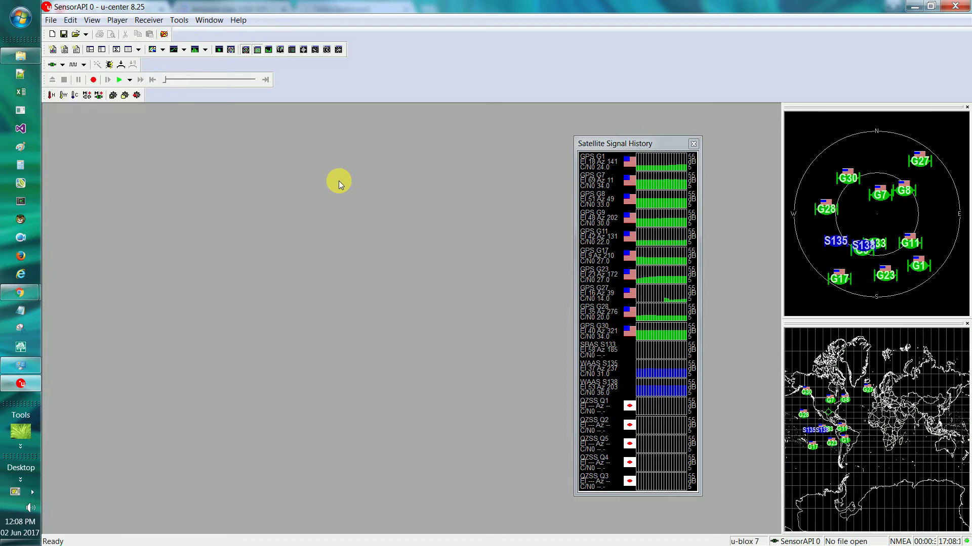
pyautogui.click(21, 19)
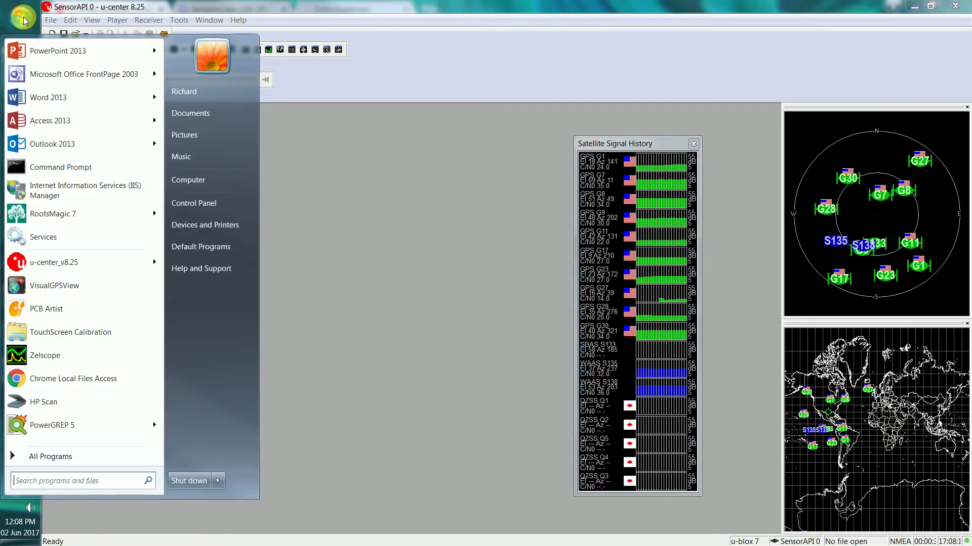
pyautogui.click(187, 202)
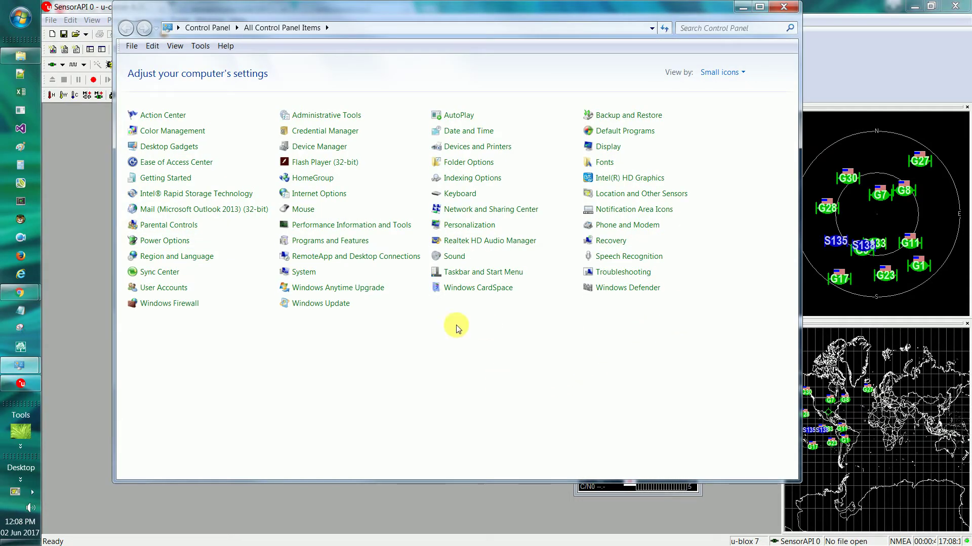
pyautogui.click(305, 273)
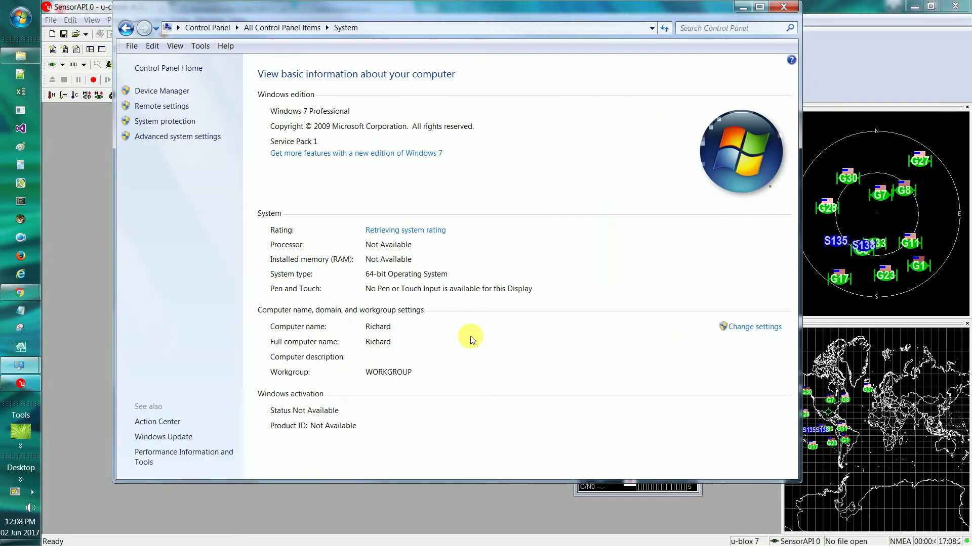
pyautogui.click(162, 91)
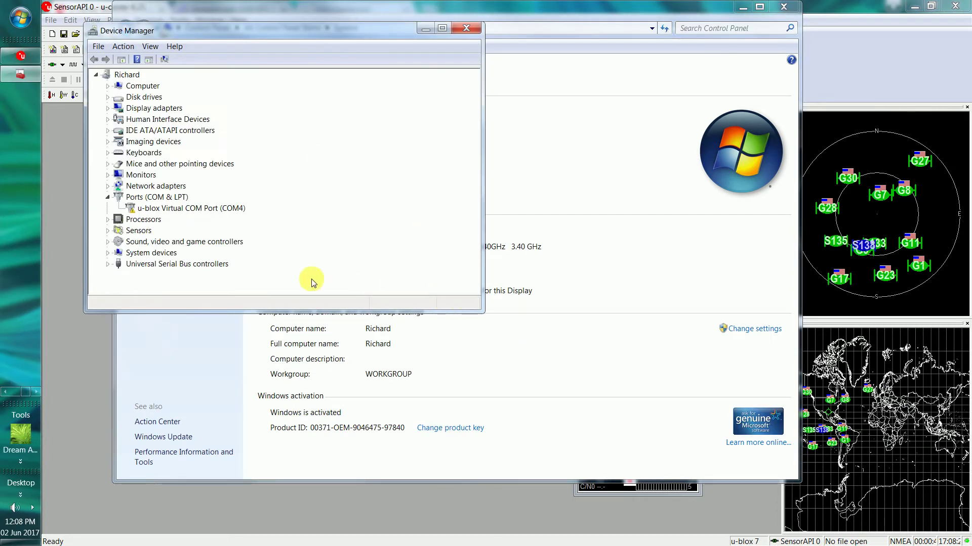
pyautogui.click(174, 209)
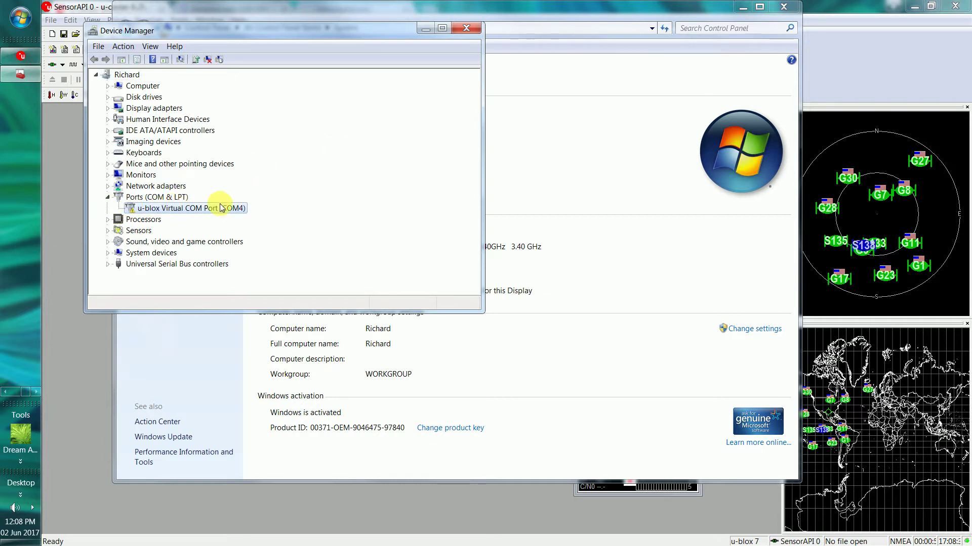
pyautogui.rightClick(206, 208)
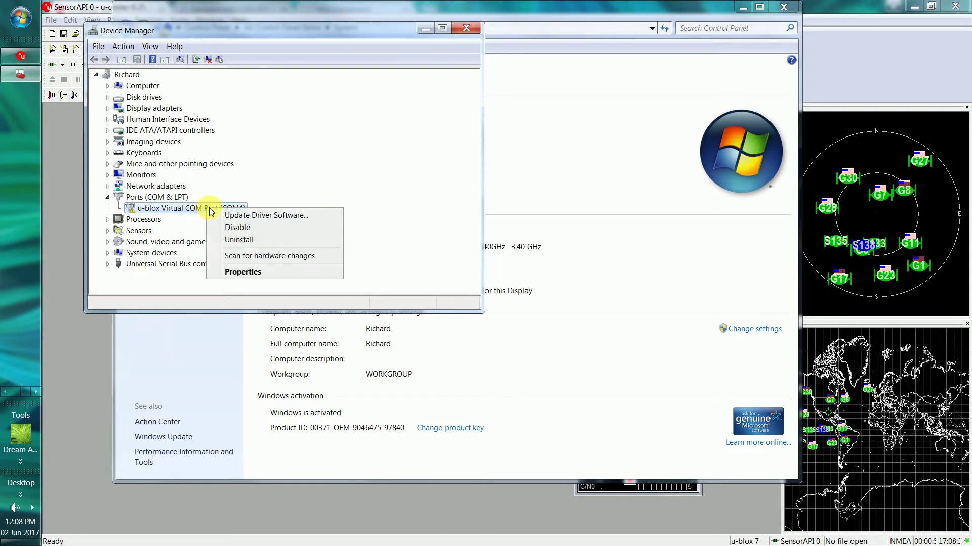
pyautogui.click(261, 273)
pyautogui.click(205, 53)
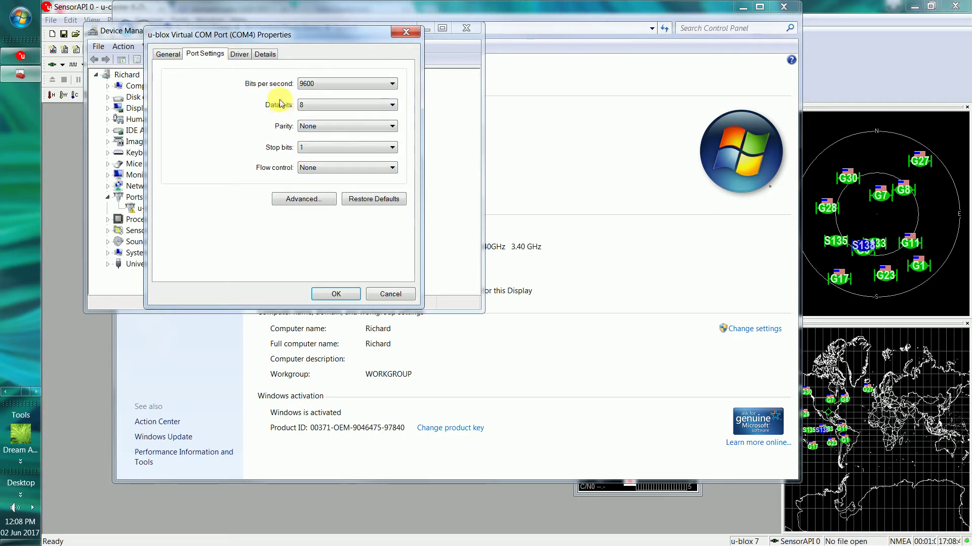
pyautogui.click(240, 54)
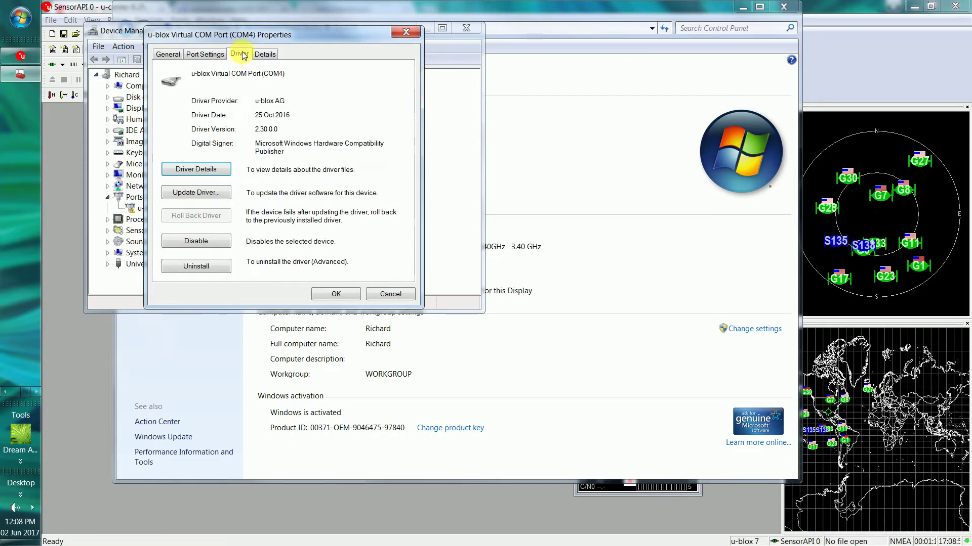
pyautogui.click(266, 56)
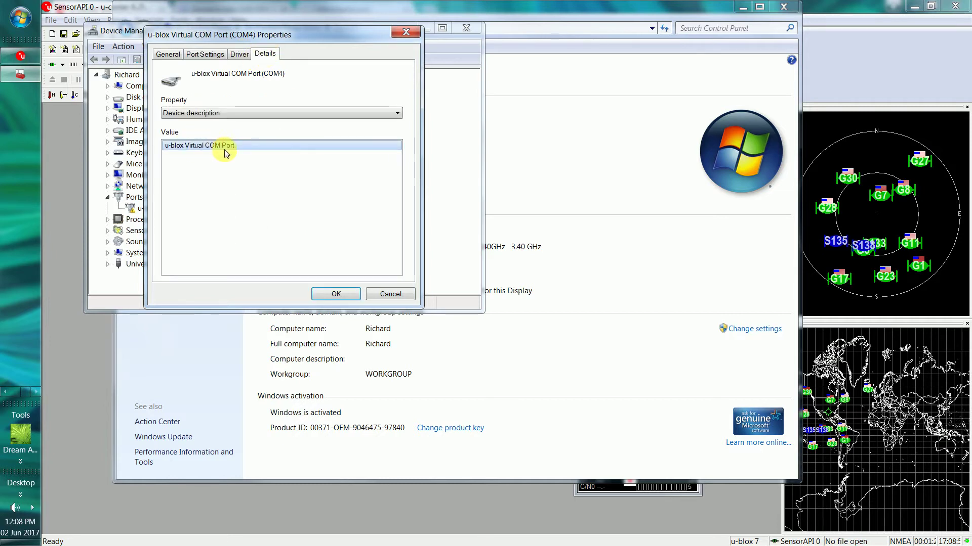
pyautogui.click(167, 54)
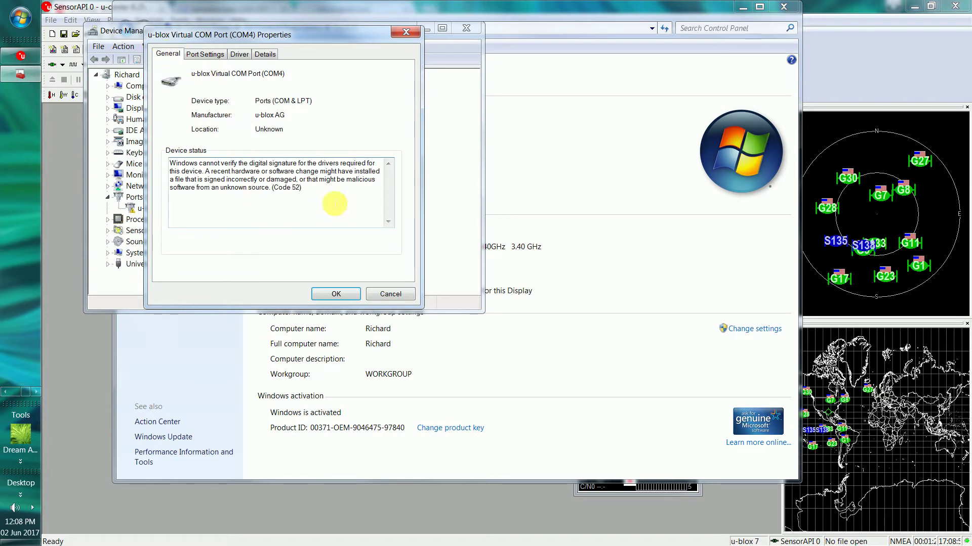
pyautogui.click(400, 294)
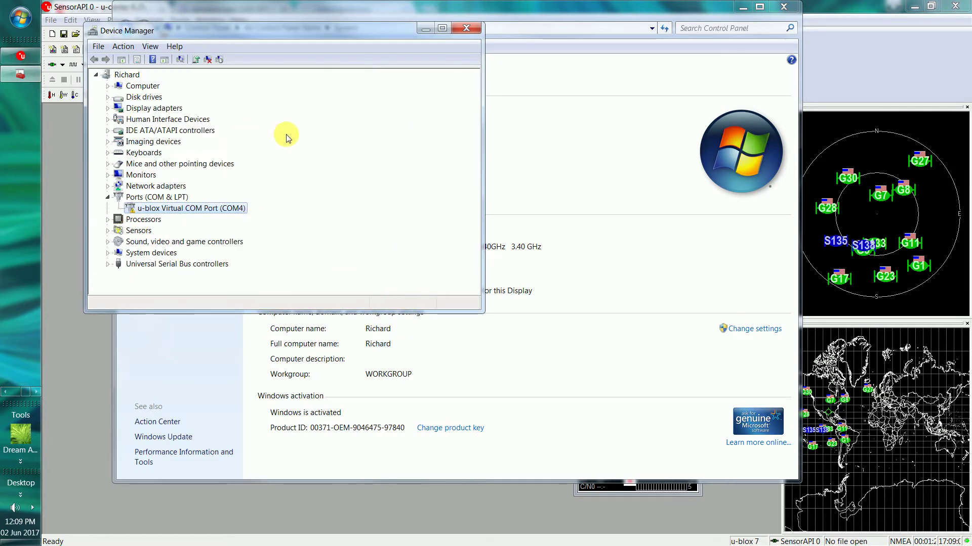
pyautogui.click(466, 27)
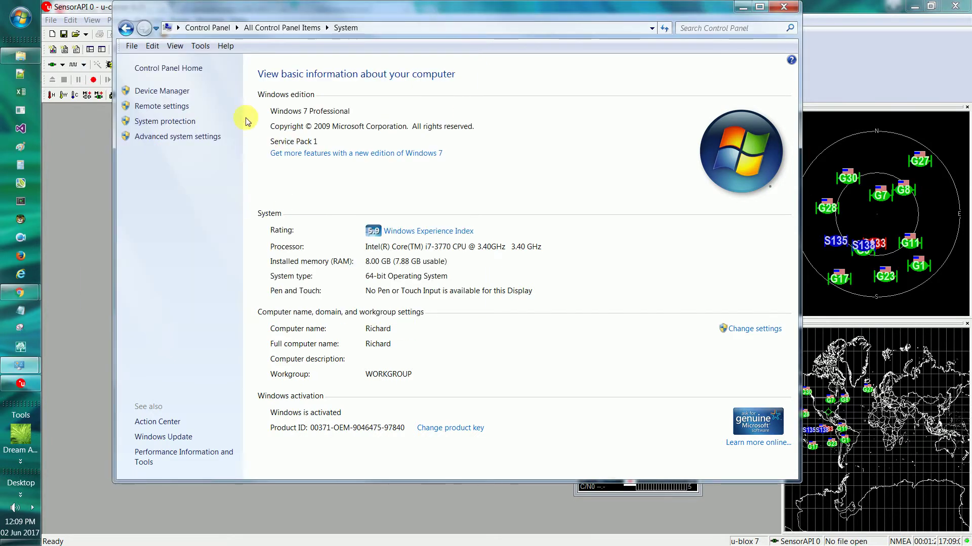
# Close the System page and open Location and Other Sensors from Control Panel.
pyautogui.click(783, 7)
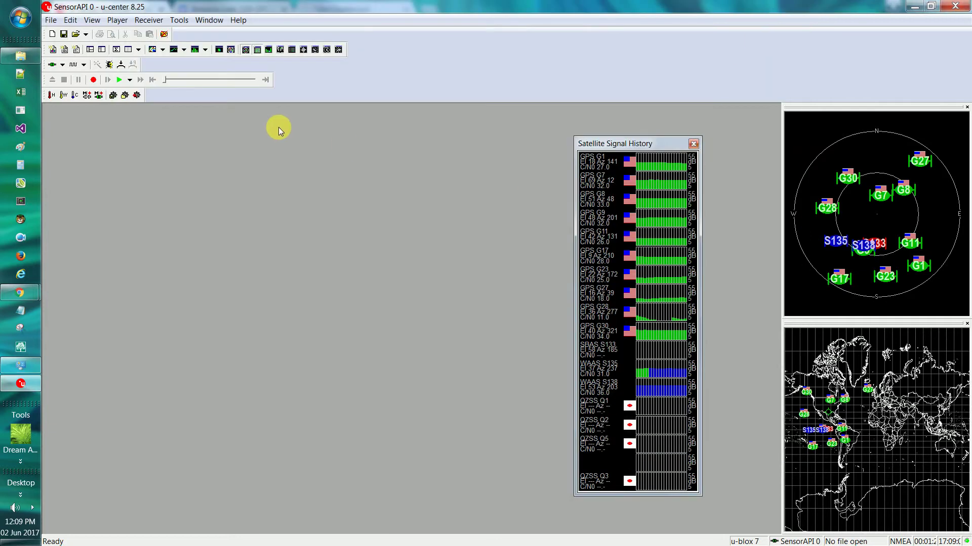
pyautogui.click(20, 18)
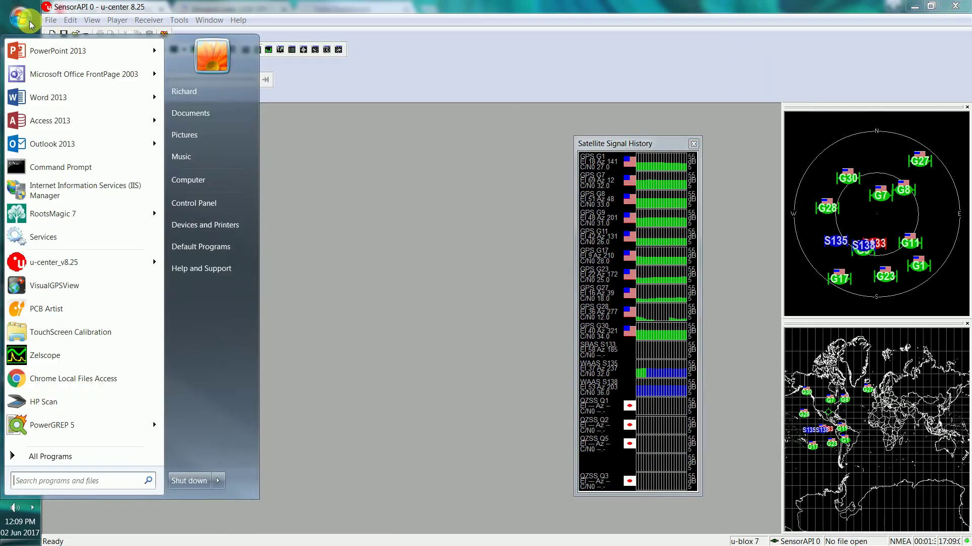
pyautogui.click(192, 200)
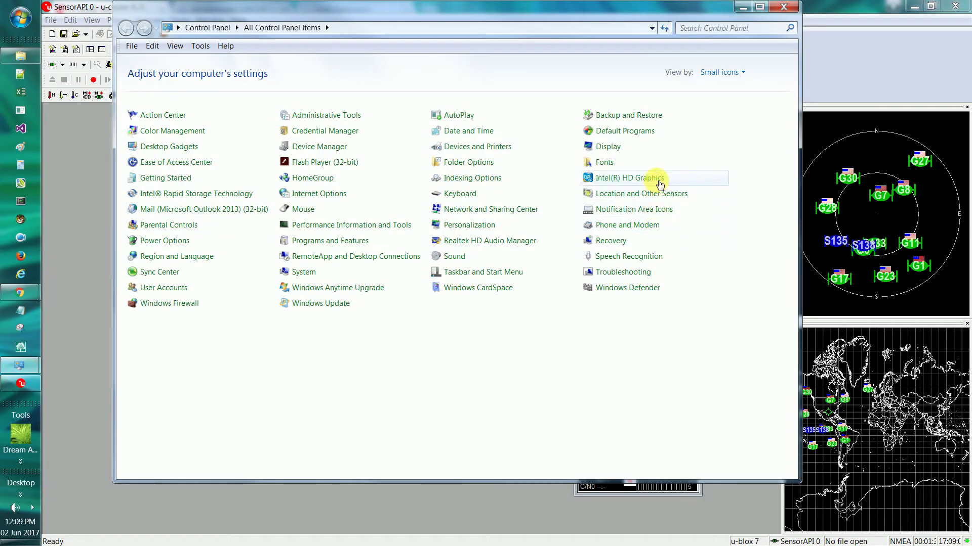
pyautogui.click(630, 196)
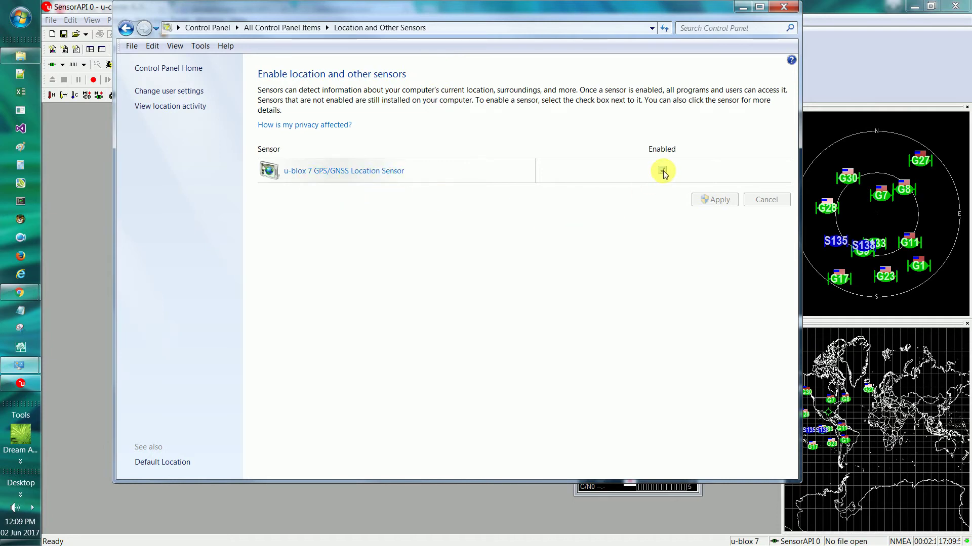
# Open the u-blox 7 sensor's properties and view which users can access it.
pyautogui.click(367, 172)
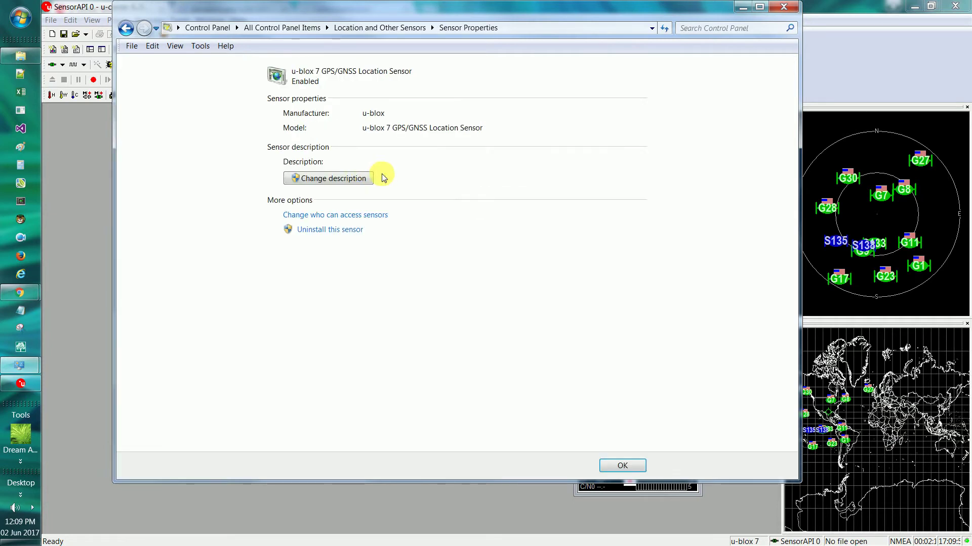
pyautogui.click(356, 219)
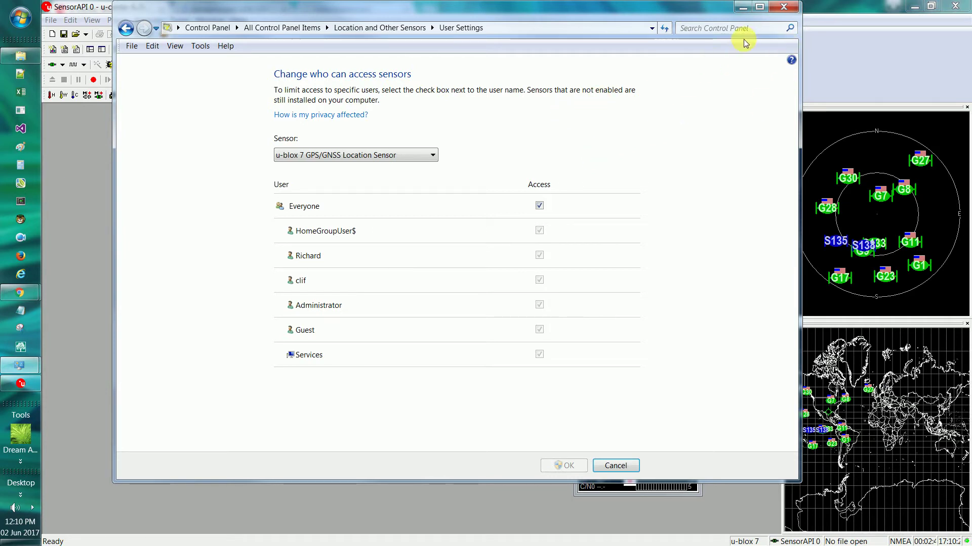
pyautogui.click(126, 28)
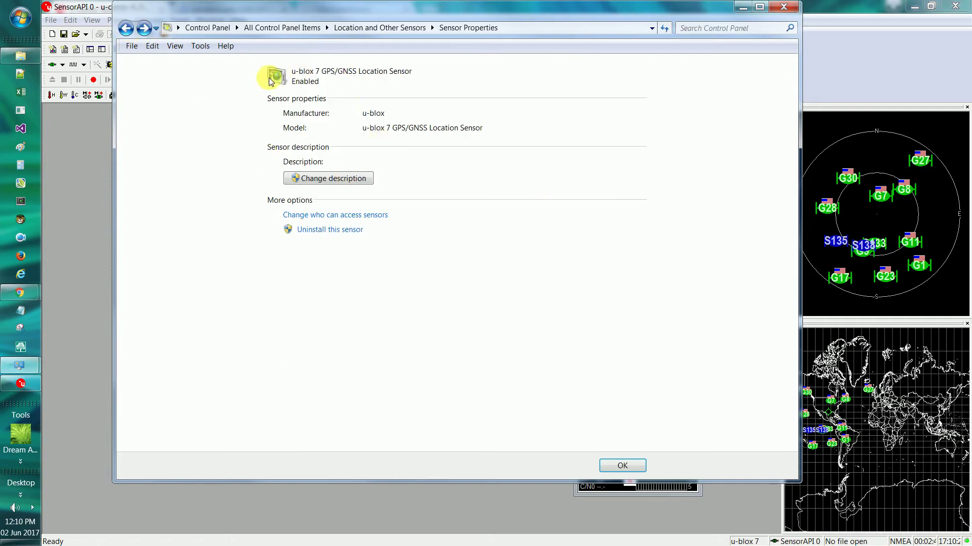
pyautogui.click(126, 28)
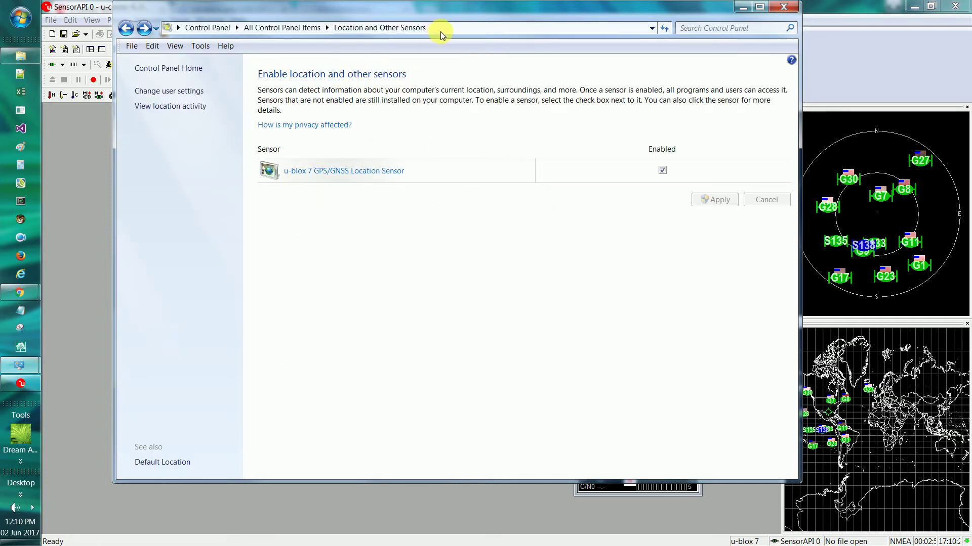
# Recheck the sensor's user access list, reopen its properties, then close Control Panel.
pyautogui.click(348, 172)
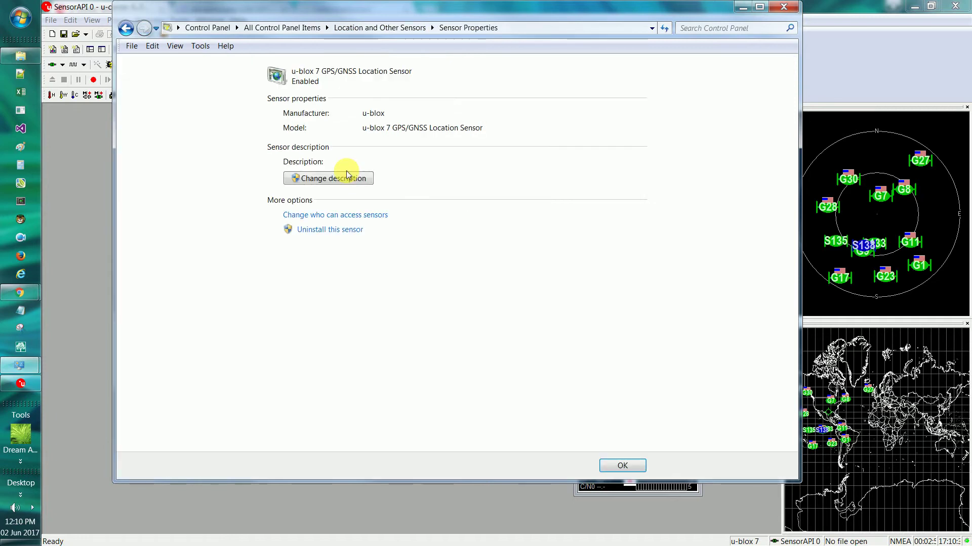
pyautogui.click(349, 218)
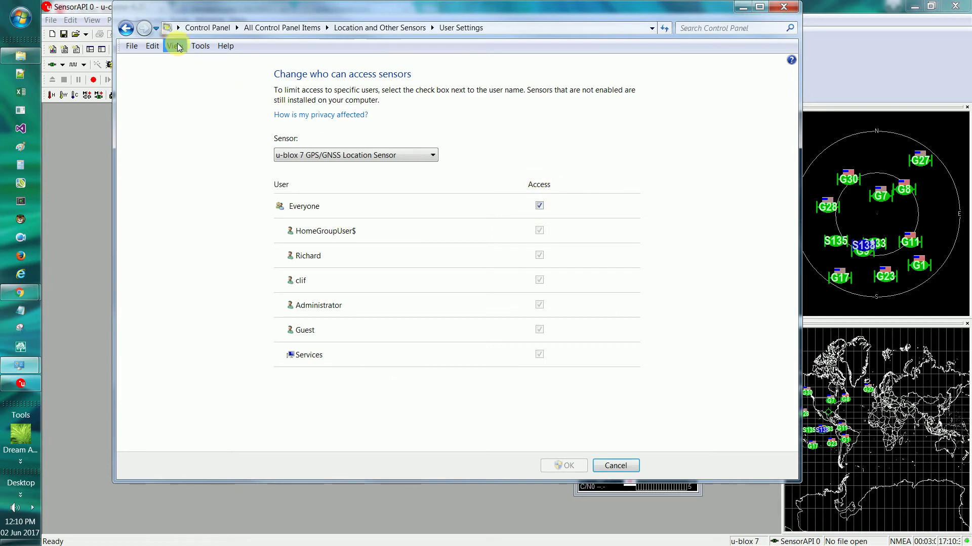
pyautogui.click(129, 32)
pyautogui.click(129, 32)
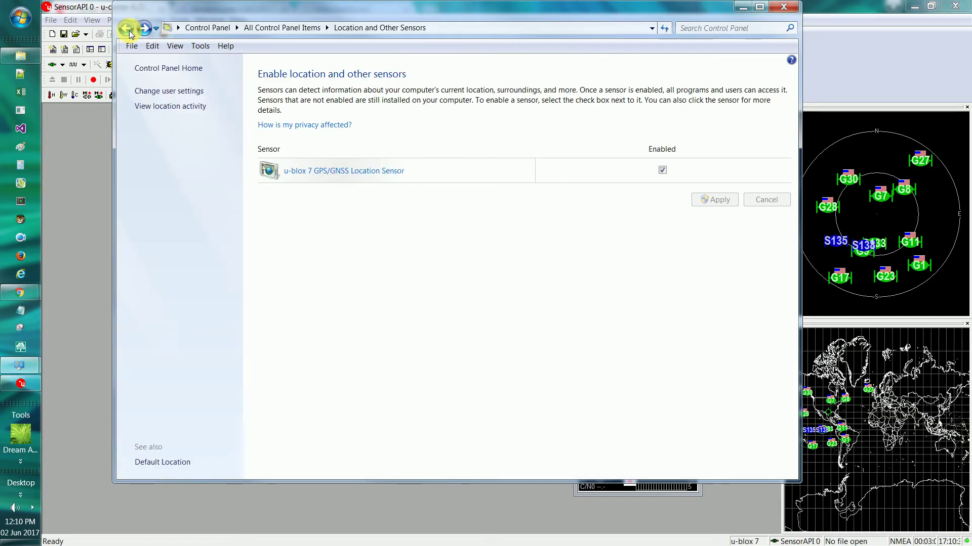
pyautogui.click(367, 175)
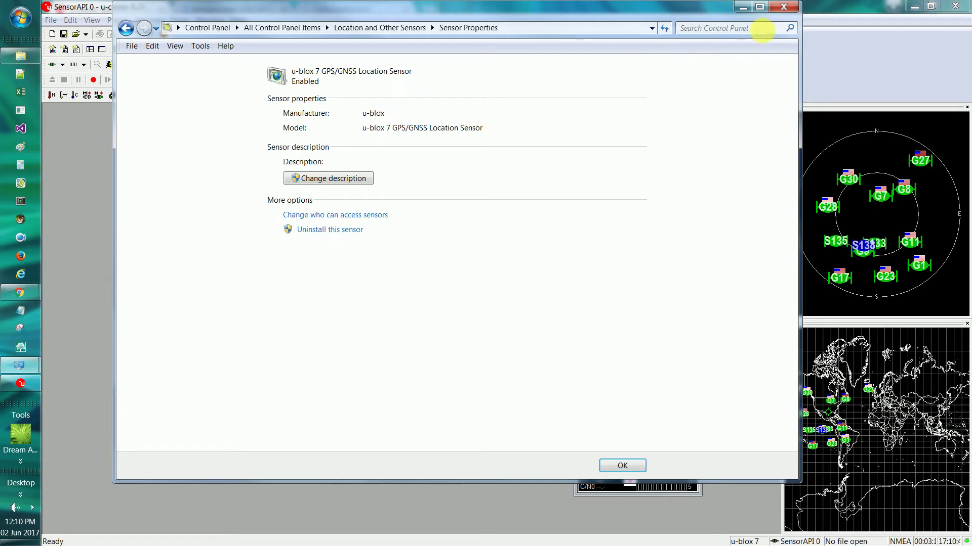
pyautogui.click(785, 8)
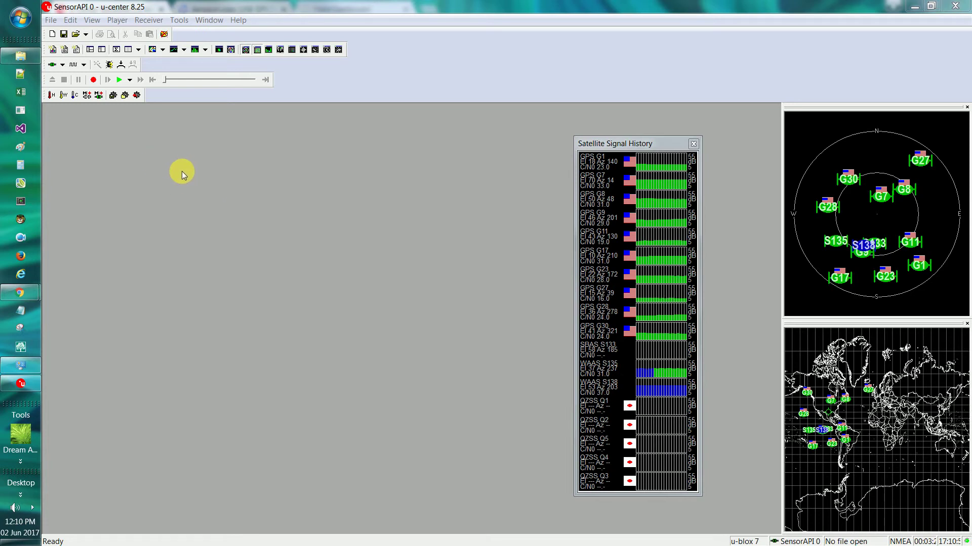
pyautogui.click(93, 20)
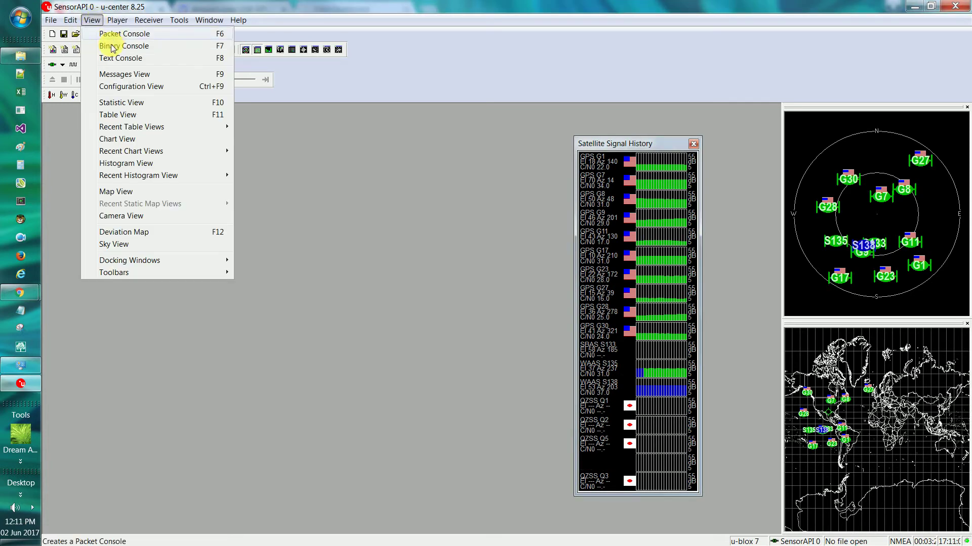
pyautogui.click(116, 76)
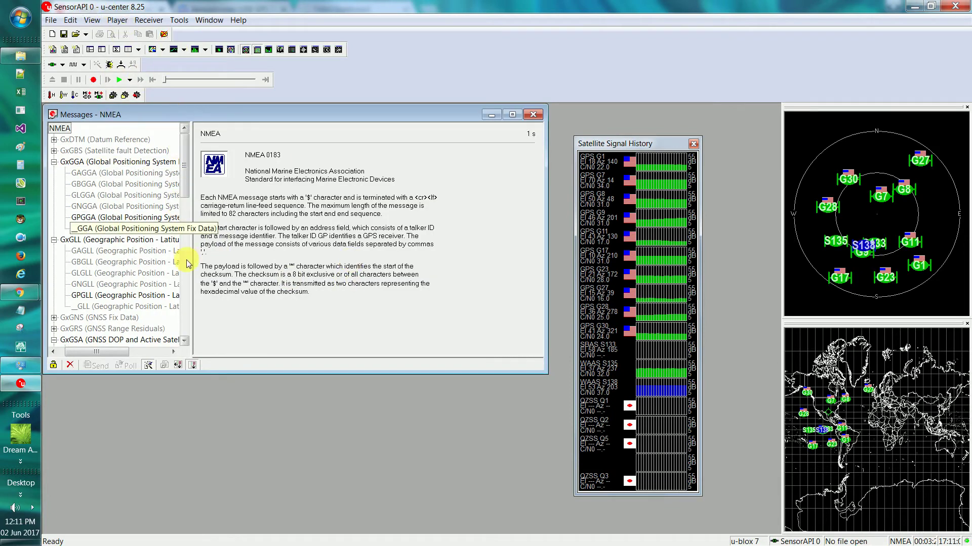
pyautogui.click(91, 21)
pyautogui.click(109, 59)
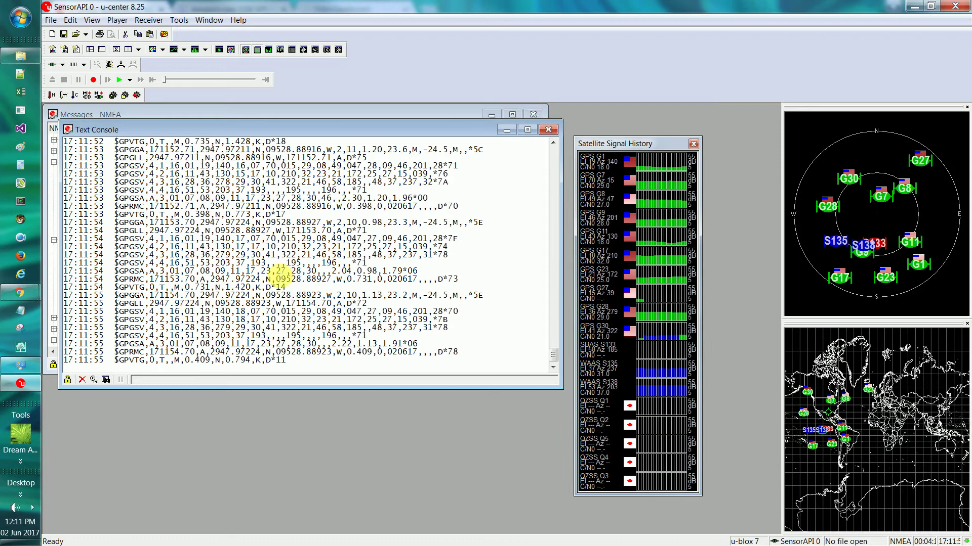
# Close the sentence console and widen the Messages tree to show full NMEA names like GxGGA.
pyautogui.click(548, 130)
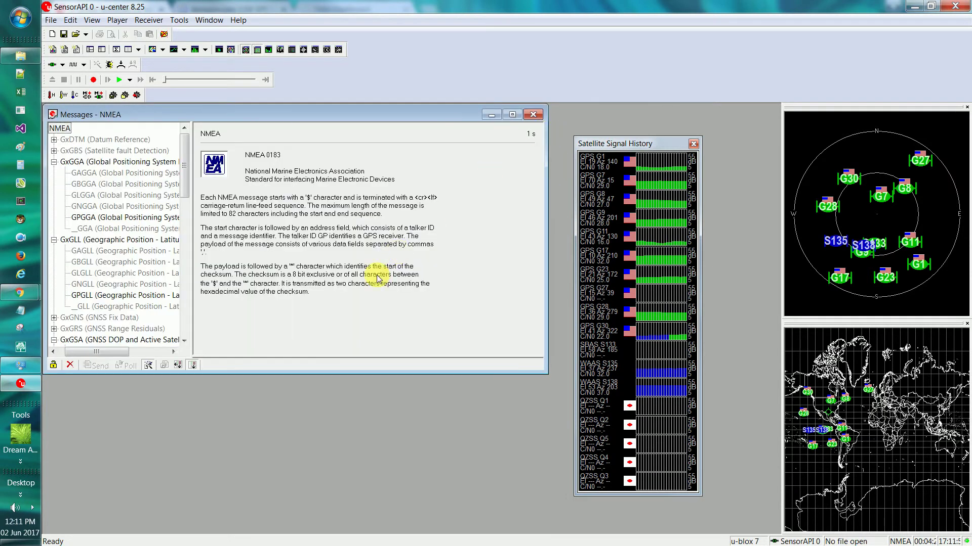
pyautogui.moveTo(192, 263); pyautogui.dragTo(276, 303)
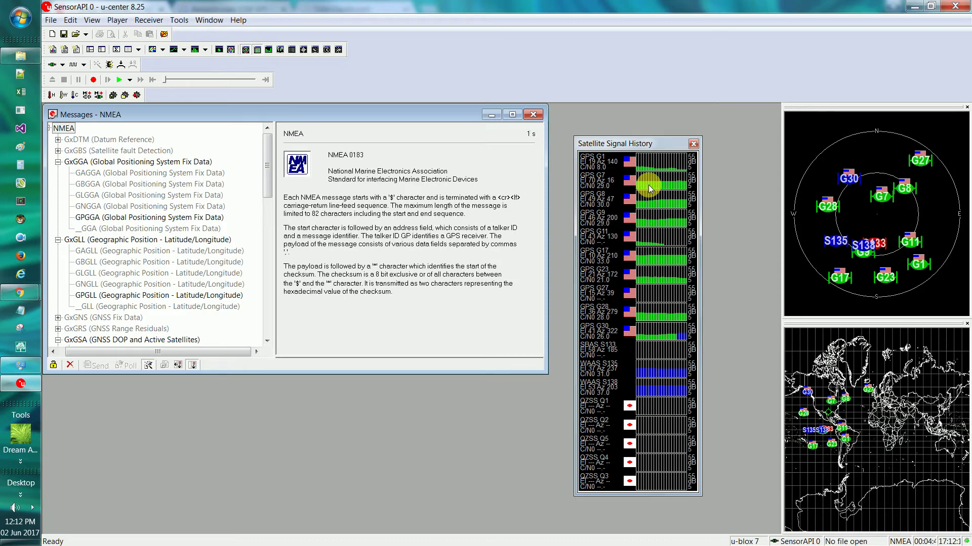
pyautogui.moveTo(648, 185)
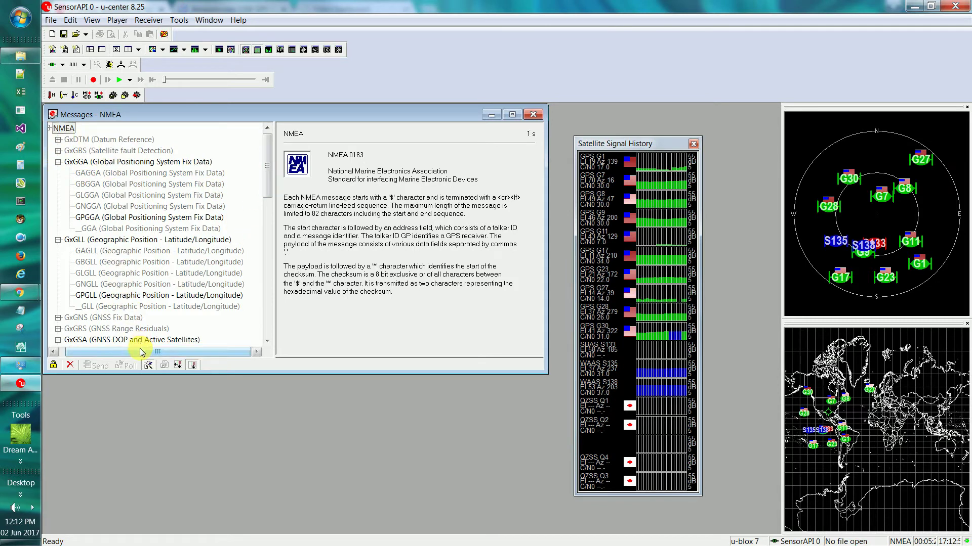
# View the GPGGA, GPGLL and GNGLL parameters, then collapse the NMEA branch.
pyautogui.moveTo(147, 351); pyautogui.dragTo(140, 352)
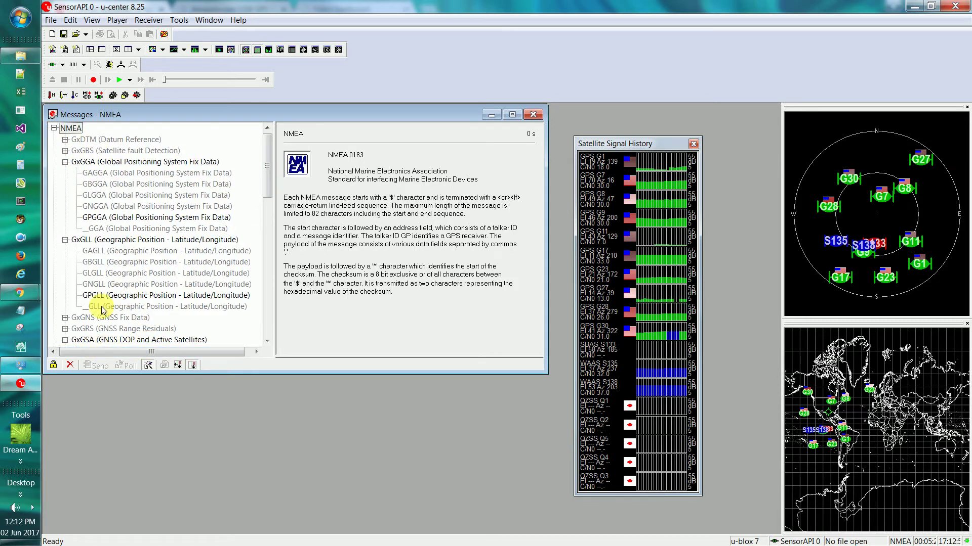
pyautogui.click(54, 129)
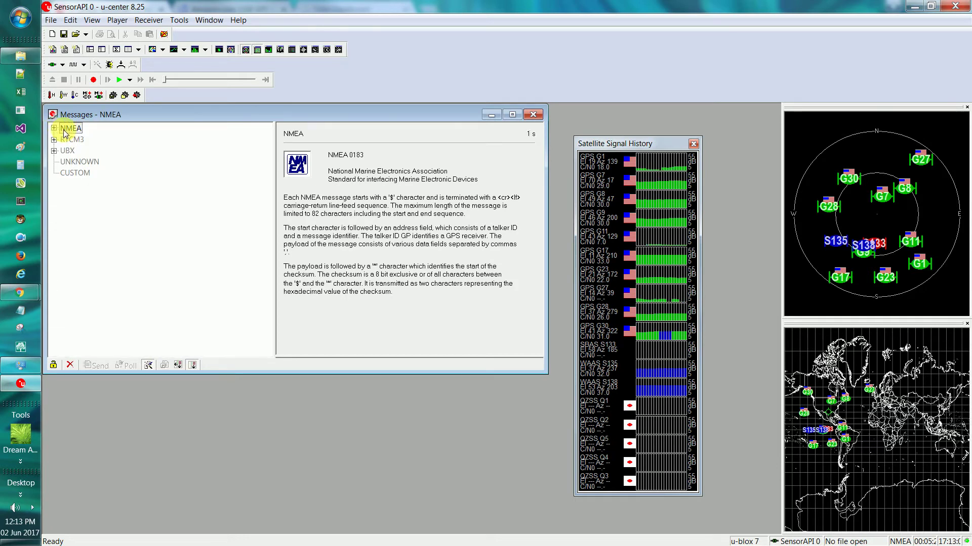
pyautogui.click(54, 129)
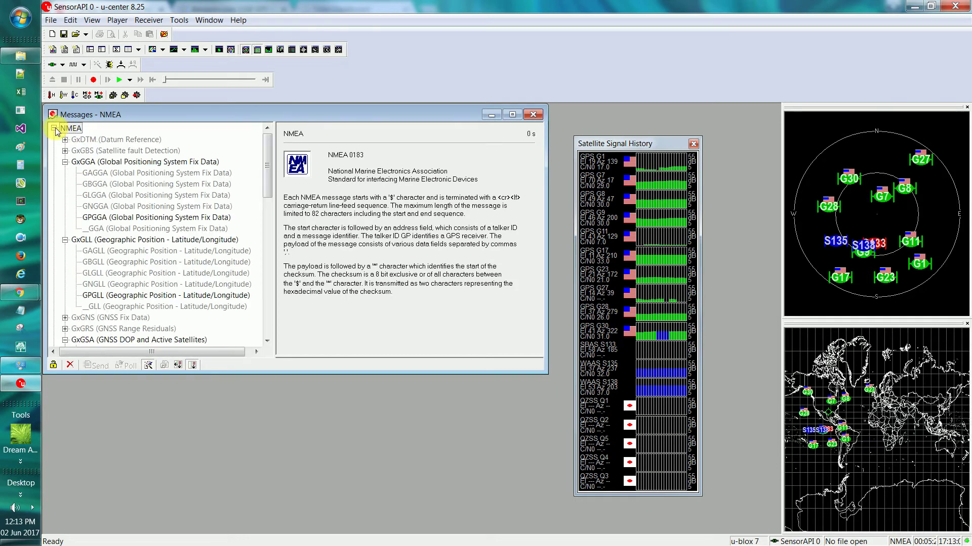
pyautogui.click(123, 217)
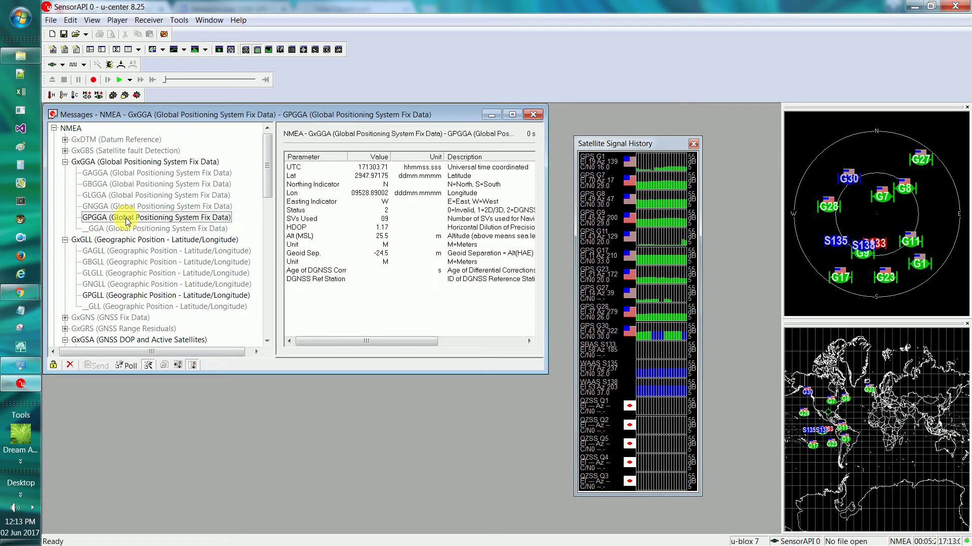
pyautogui.click(189, 297)
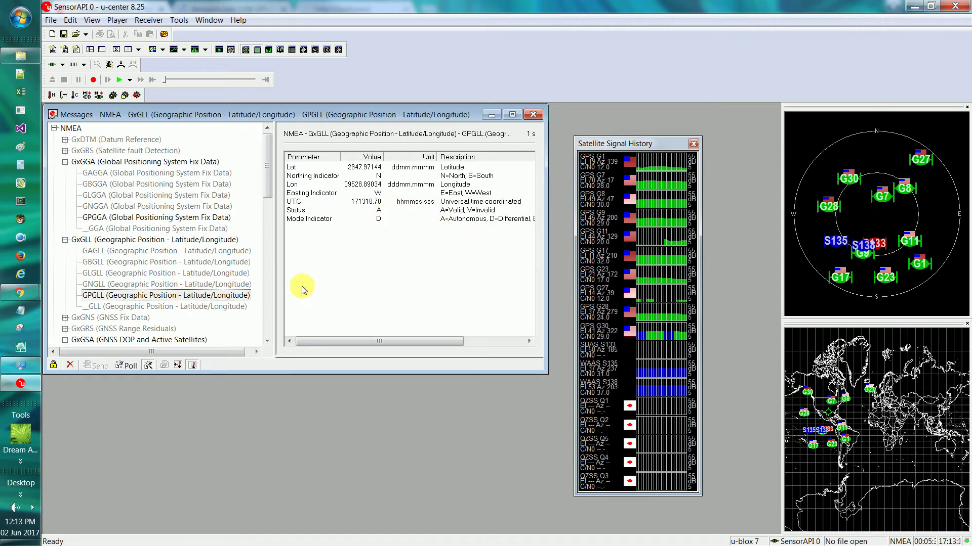
pyautogui.click(203, 284)
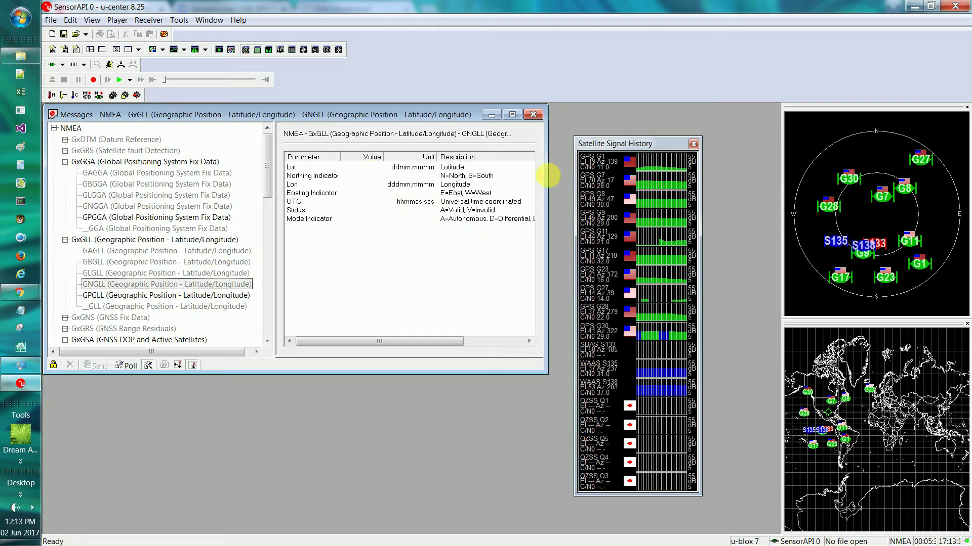
pyautogui.click(195, 298)
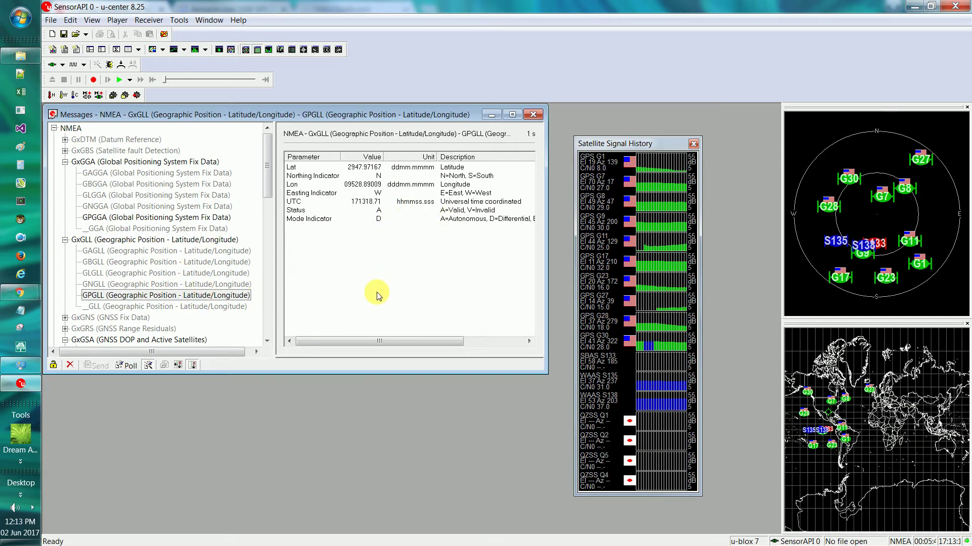
pyautogui.click(54, 129)
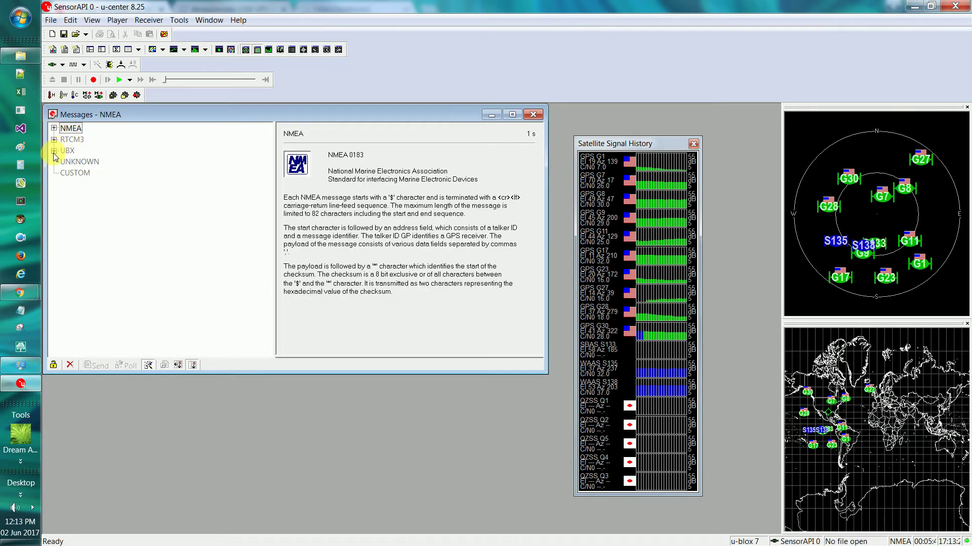
# Expand UBX > RXM and view the EPH, MEASX and PMREQ messages.
pyautogui.click(53, 151)
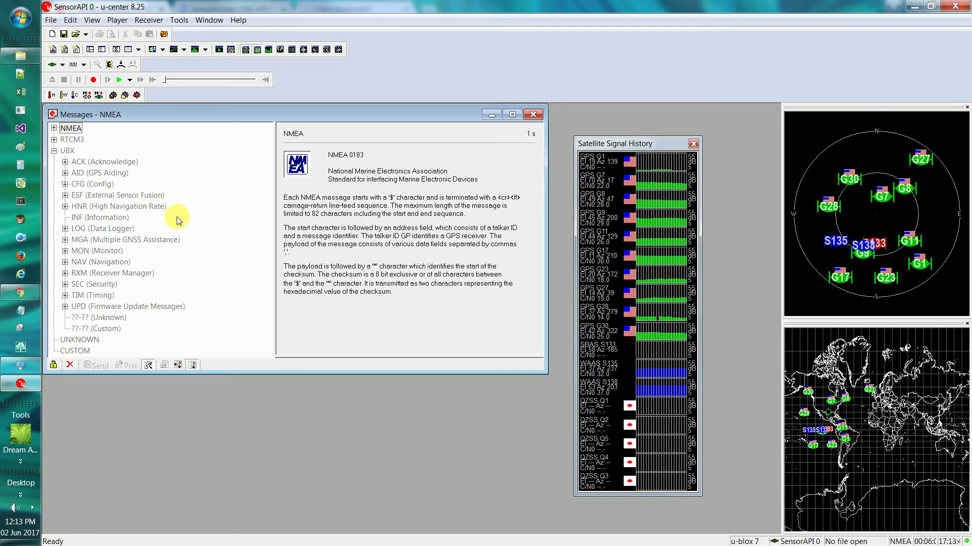
pyautogui.click(65, 273)
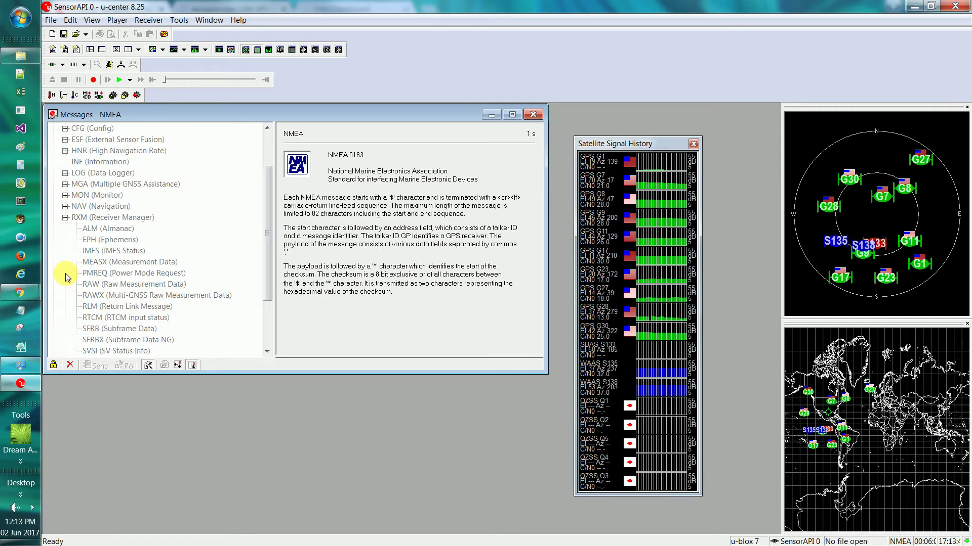
pyautogui.click(124, 243)
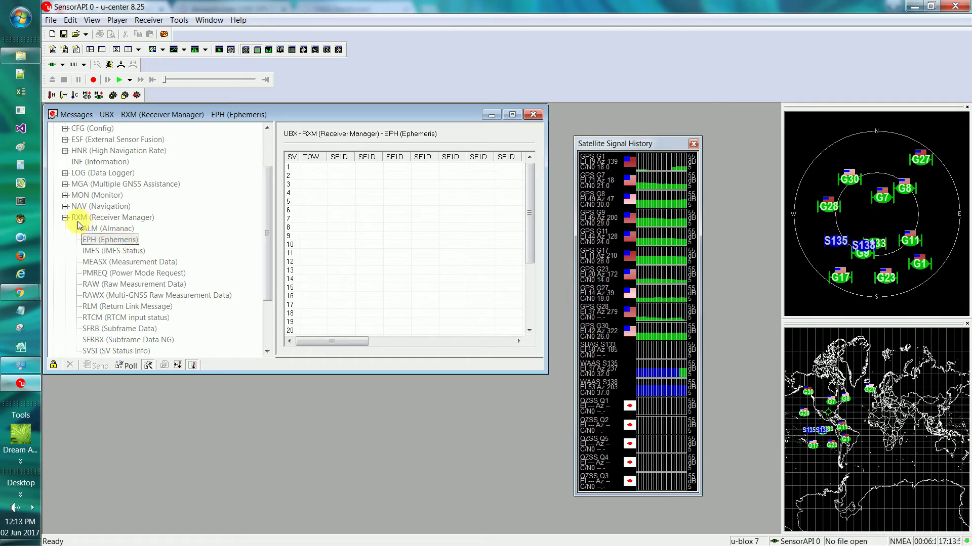
pyautogui.click(103, 261)
pyautogui.click(107, 241)
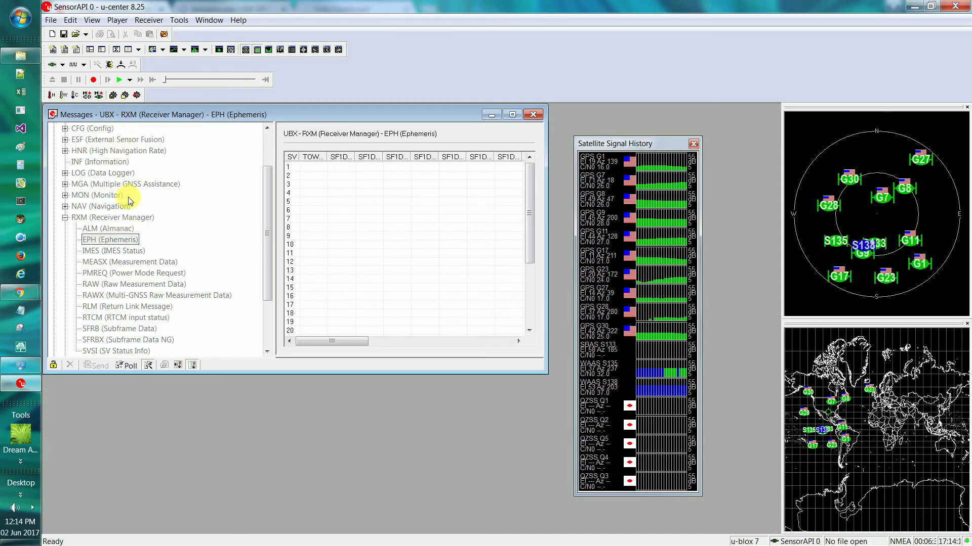
pyautogui.click(124, 273)
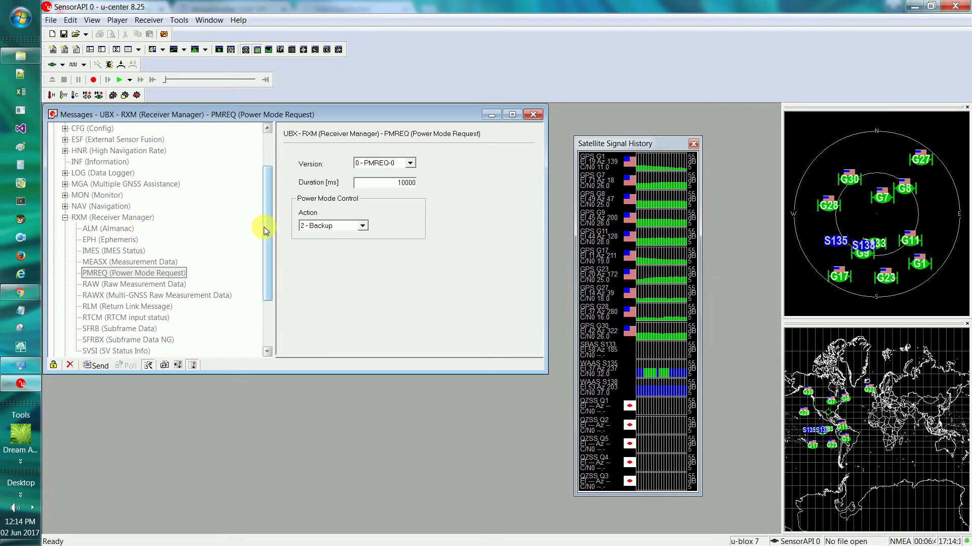
# Return to EPH, scroll down the tree and open the SFRB Subframe Data table.
pyautogui.moveTo(263, 227); pyautogui.dragTo(272, 178)
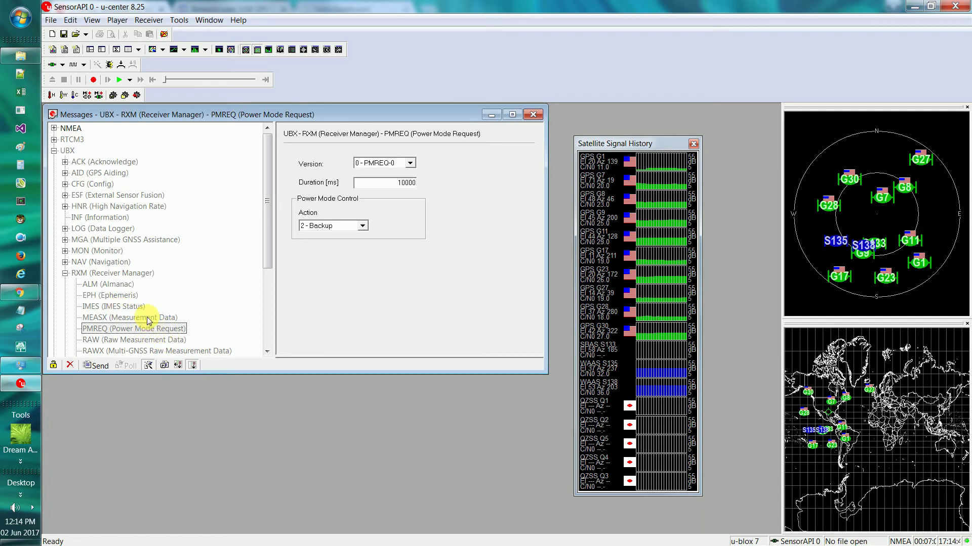
pyautogui.click(116, 297)
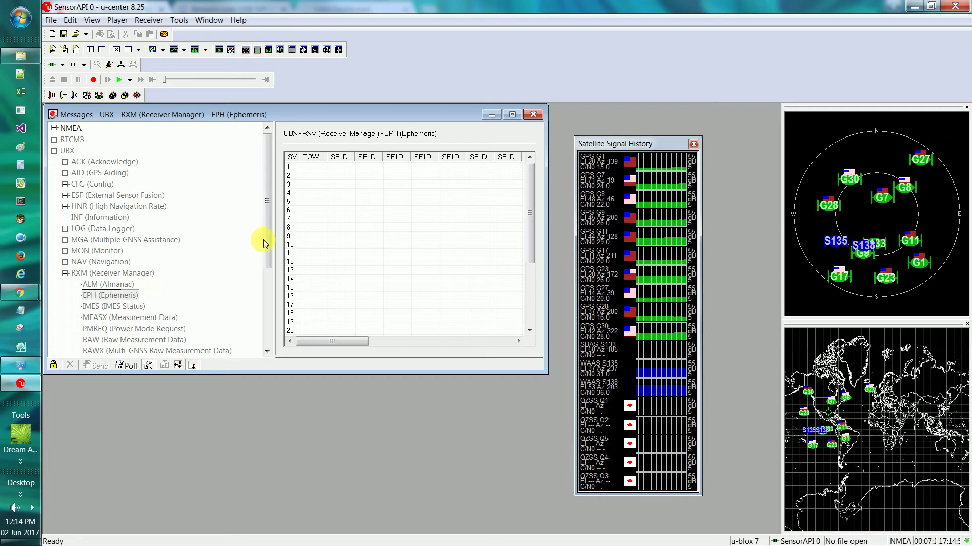
pyautogui.moveTo(269, 240); pyautogui.dragTo(272, 263)
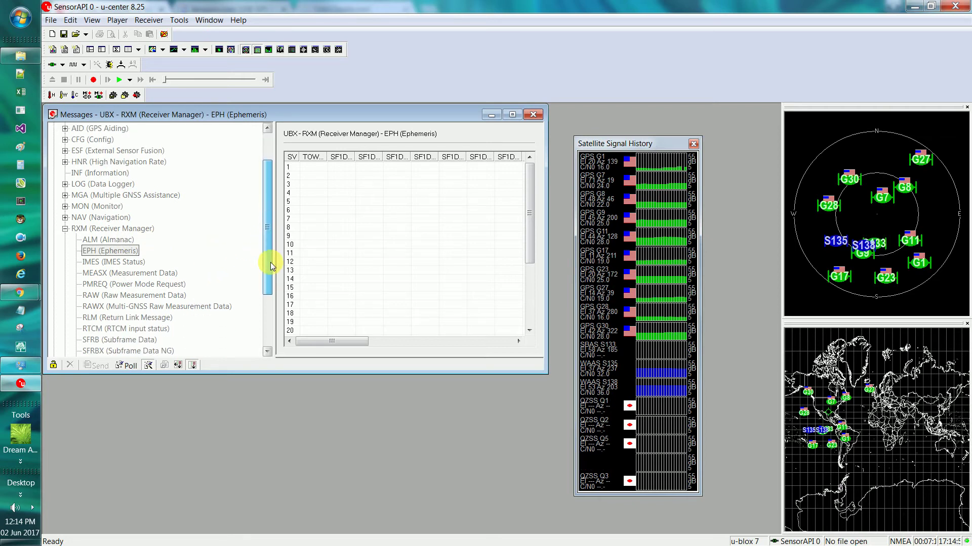
pyautogui.moveTo(271, 267); pyautogui.dragTo(271, 269)
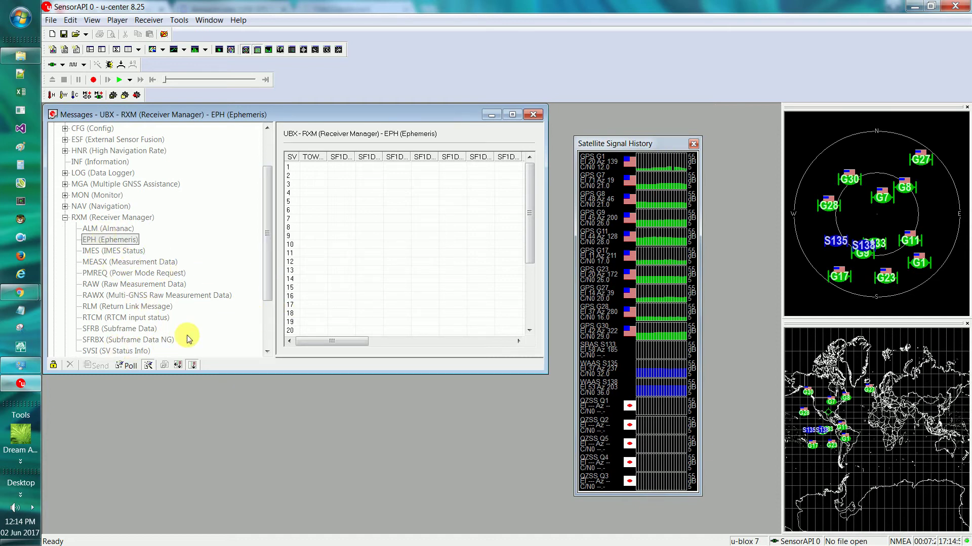
pyautogui.moveTo(267, 289); pyautogui.dragTo(271, 304)
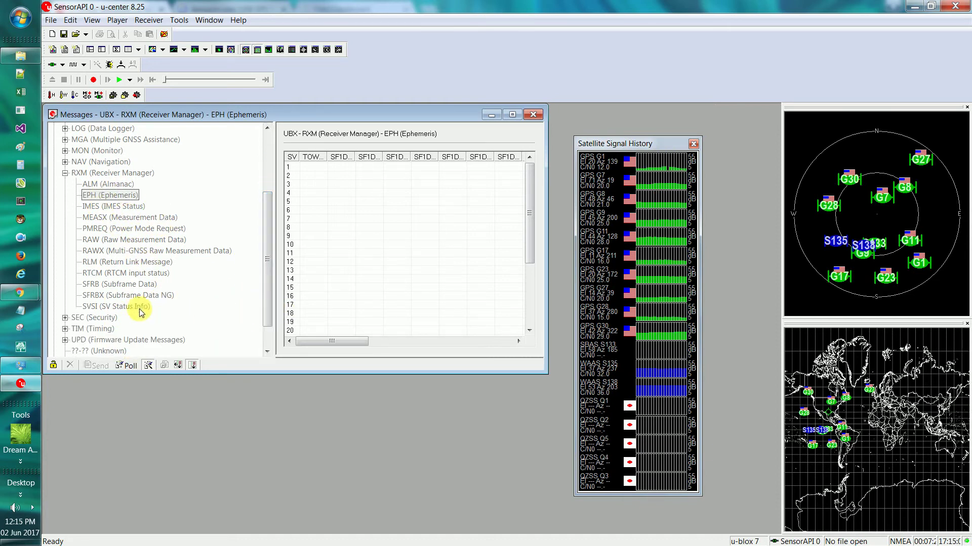
pyautogui.click(106, 287)
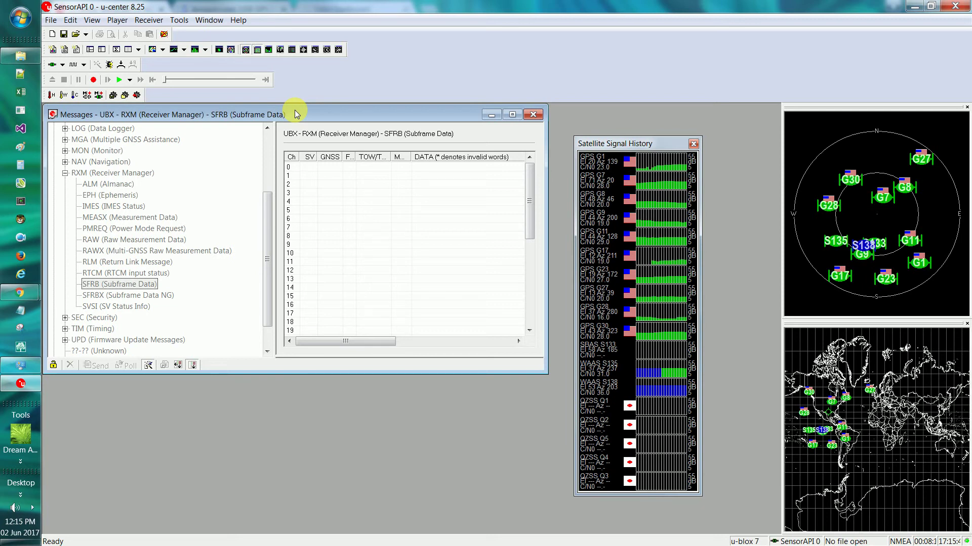
# View GPGGA and _GGA fix data (11 satellites, HDOP 0.98, altitude 12.2 m), then shift the window.
pyautogui.moveTo(271, 217); pyautogui.dragTo(272, 152)
pyautogui.click(54, 128)
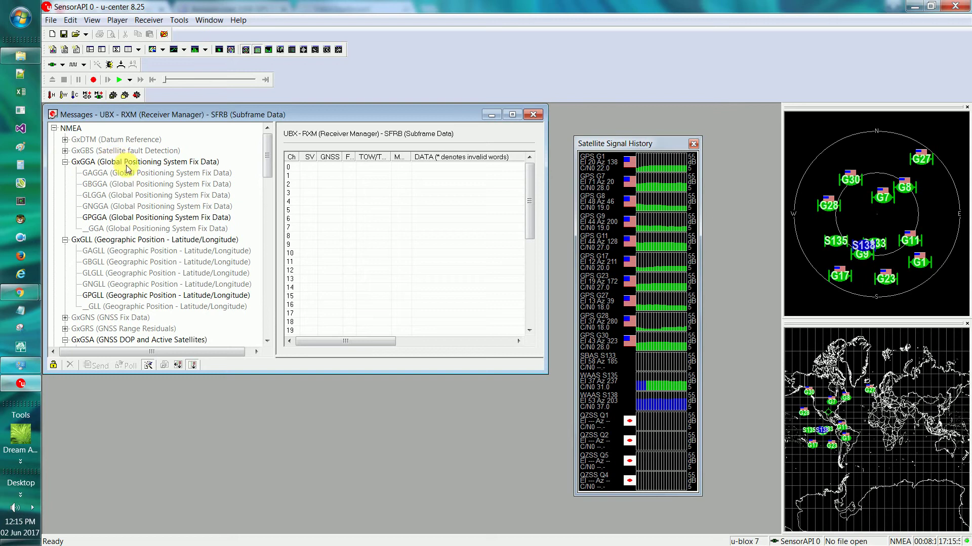
pyautogui.click(144, 218)
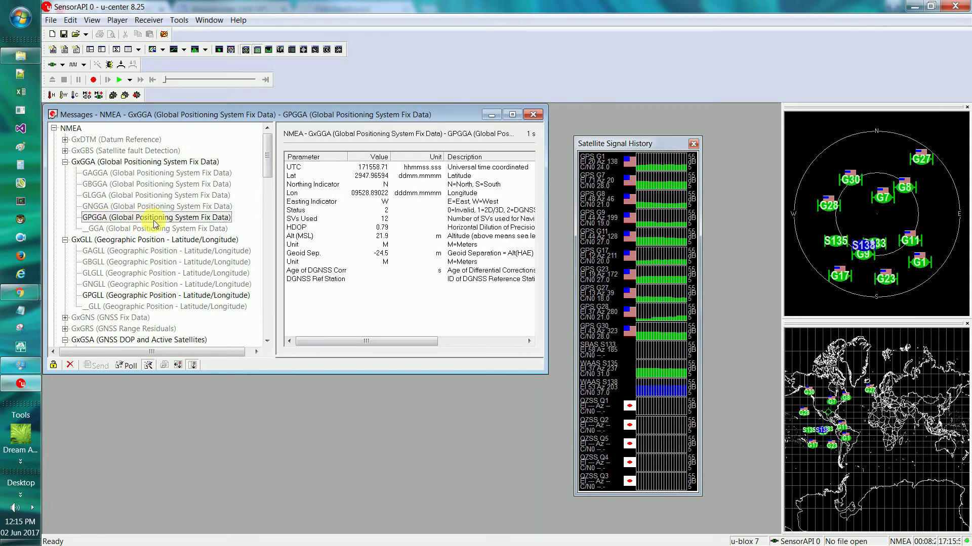
pyautogui.rightClick(155, 221)
pyautogui.click(200, 252)
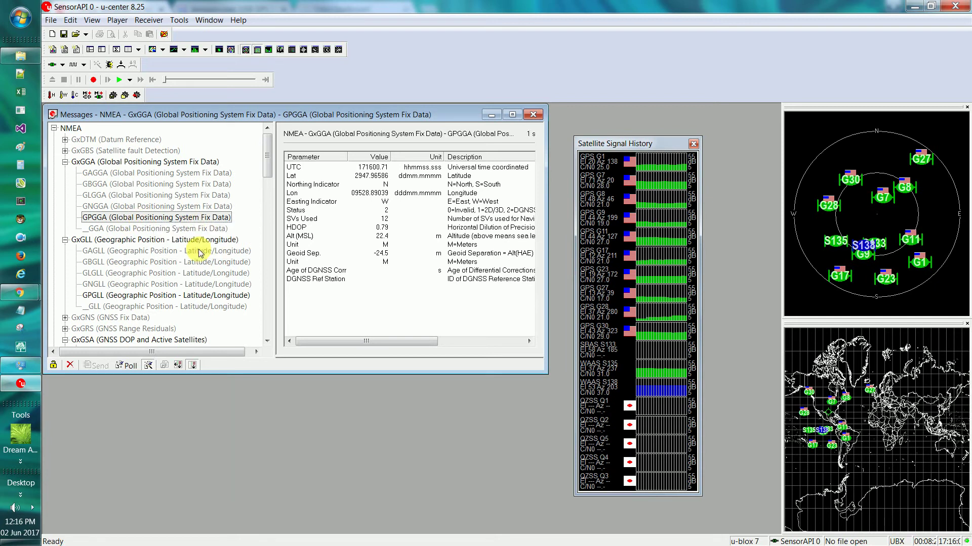
pyautogui.click(154, 229)
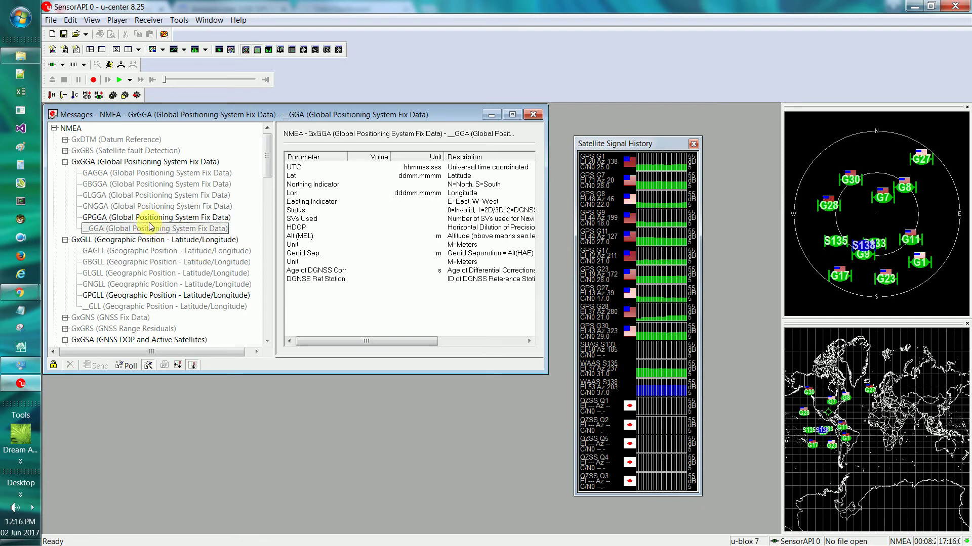
pyautogui.click(150, 221)
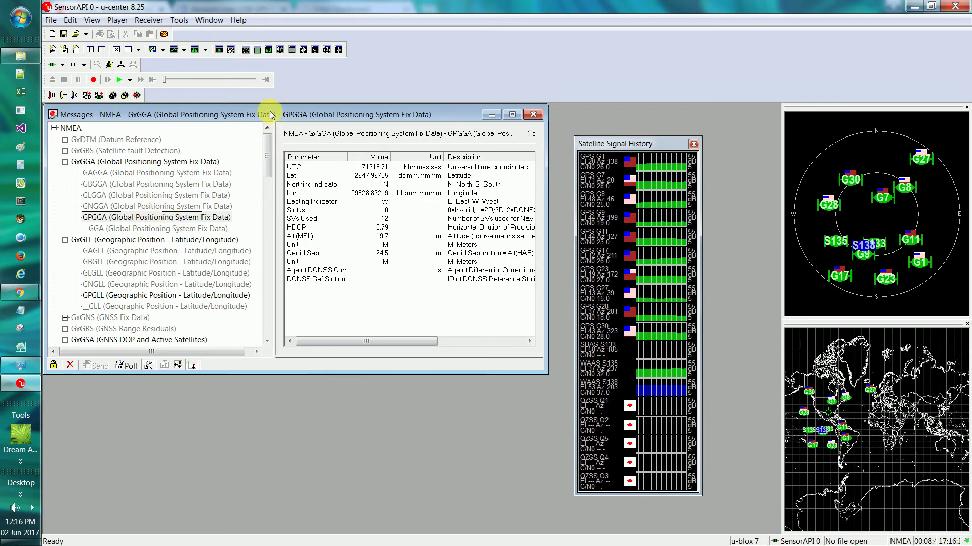
pyautogui.moveTo(272, 119); pyautogui.dragTo(276, 126)
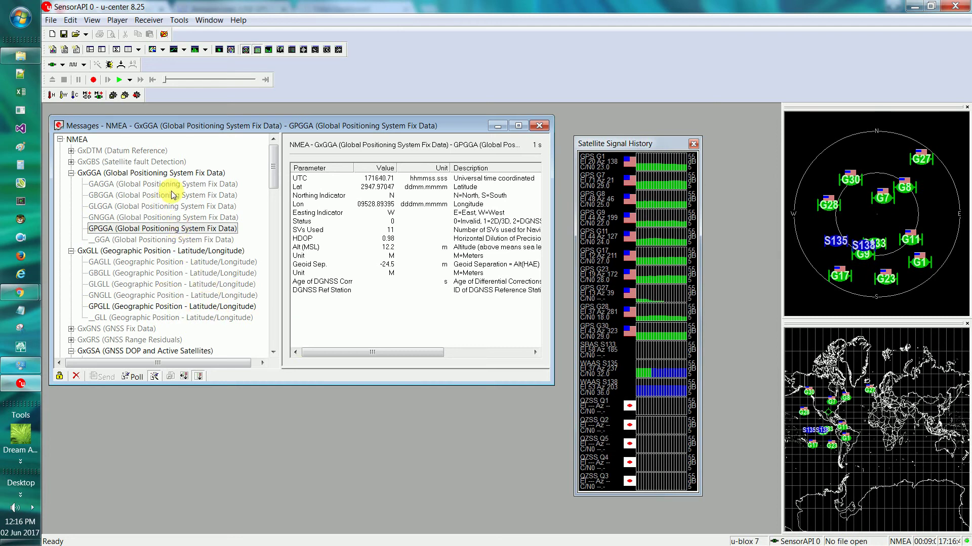
# Close the NMEA messages window and open a new Table View of live data.
pyautogui.click(539, 126)
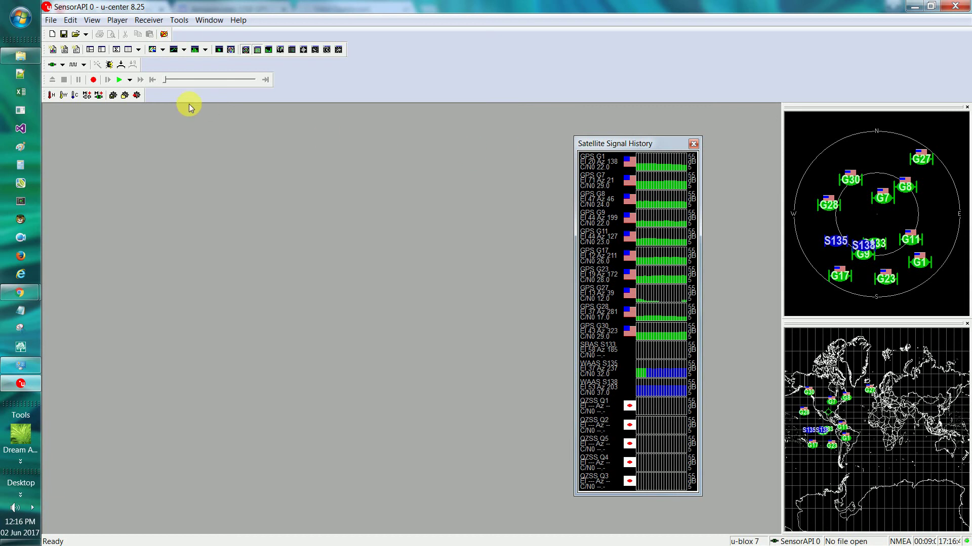
pyautogui.click(92, 20)
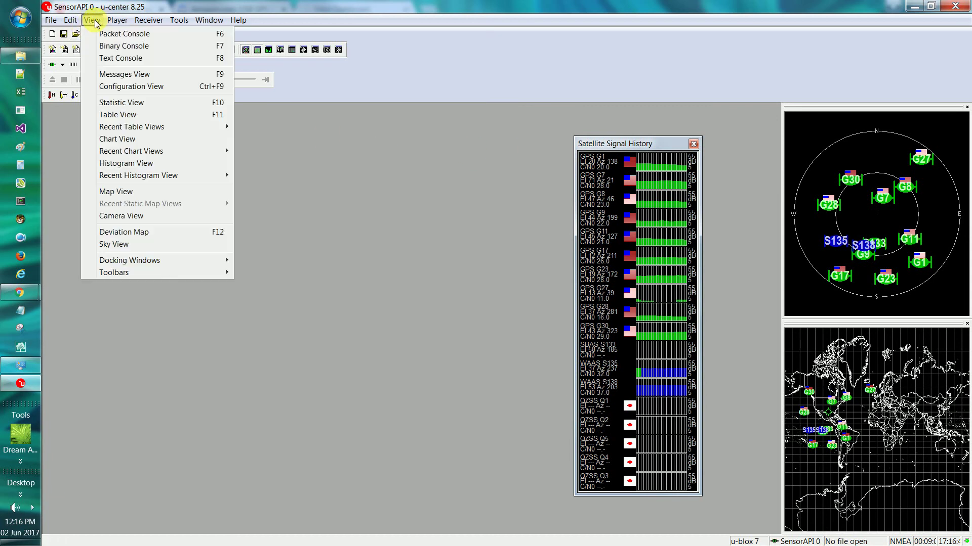
pyautogui.click(110, 117)
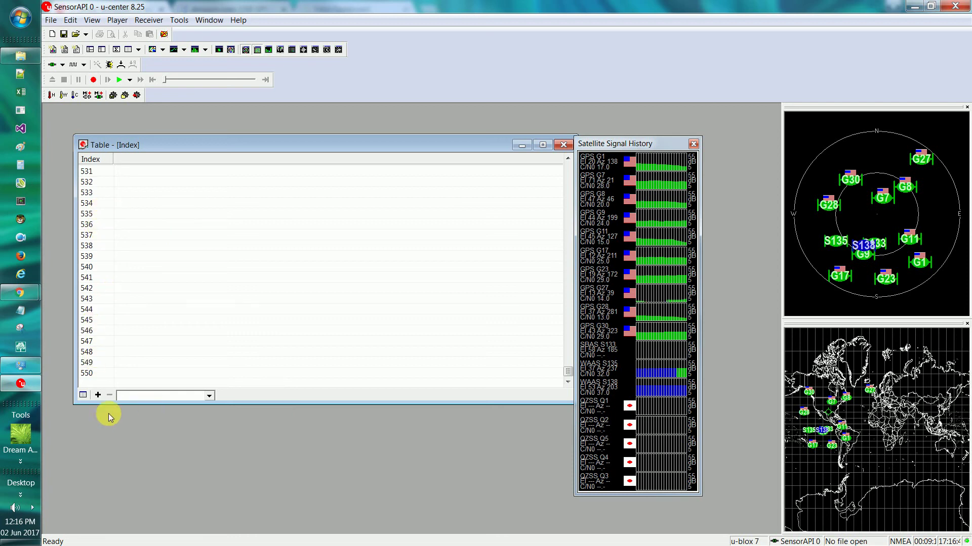
# Choose UTC, Lat, Lon and ECEF X, Y, Z as new table columns.
pyautogui.click(98, 395)
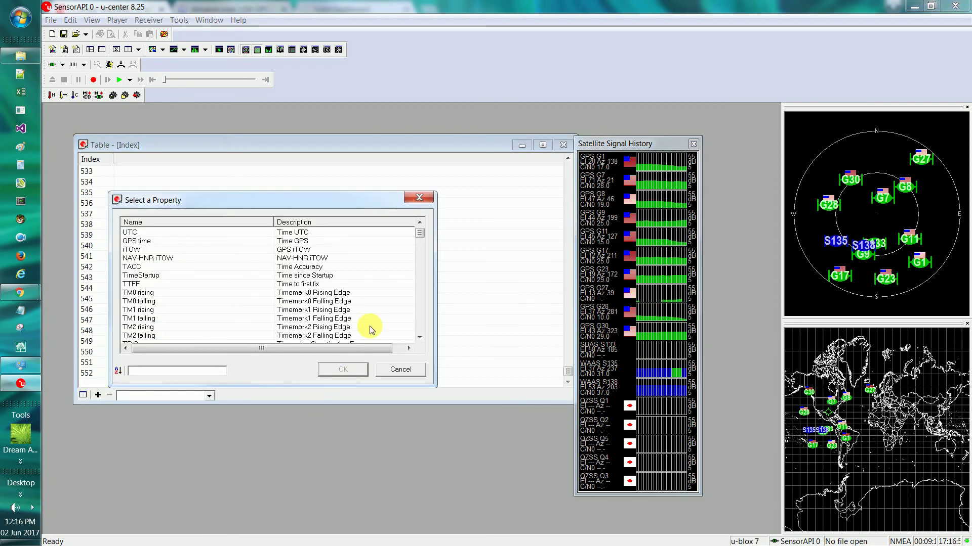
pyautogui.click(138, 232)
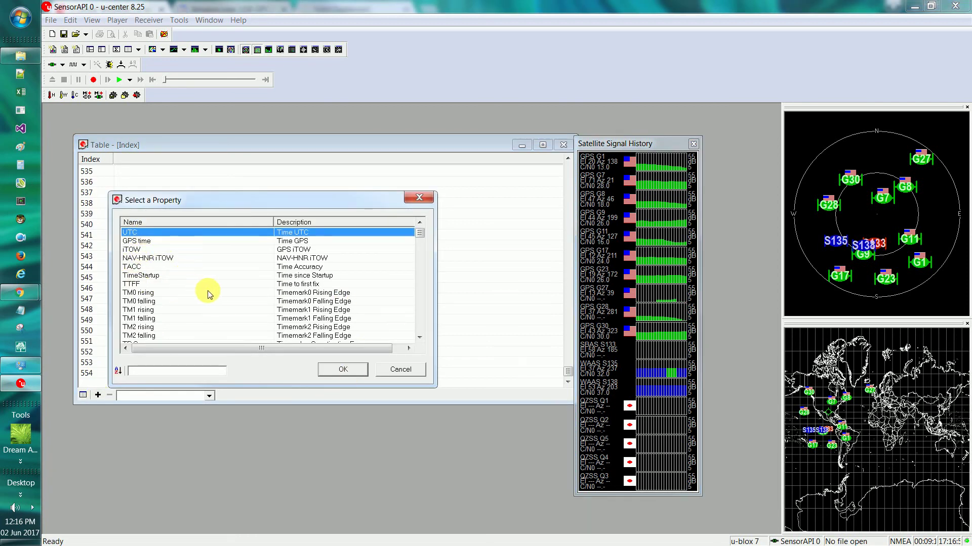
pyautogui.click(419, 338)
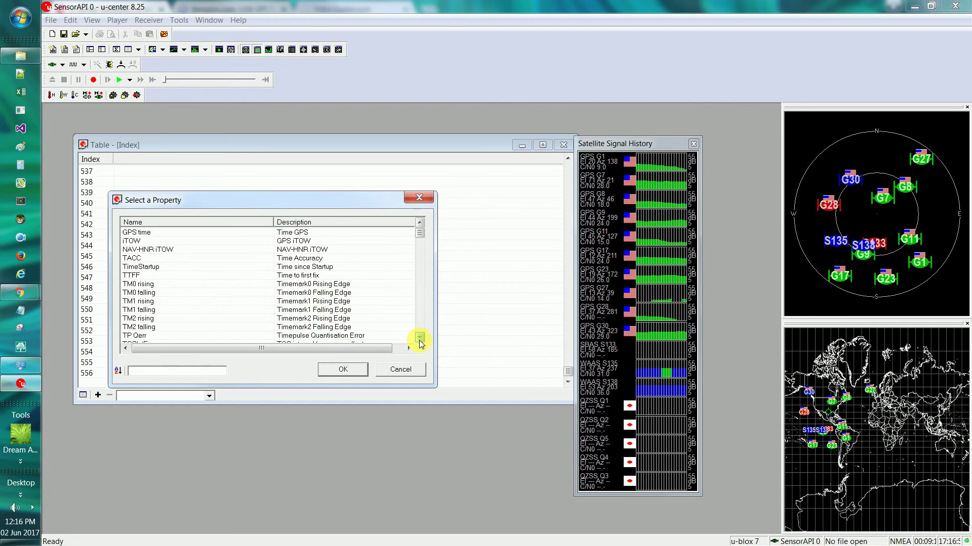
pyautogui.click(420, 337)
pyautogui.click(419, 338)
pyautogui.click(419, 337)
pyautogui.click(420, 337)
pyautogui.click(420, 337)
pyautogui.click(420, 338)
pyautogui.click(419, 338)
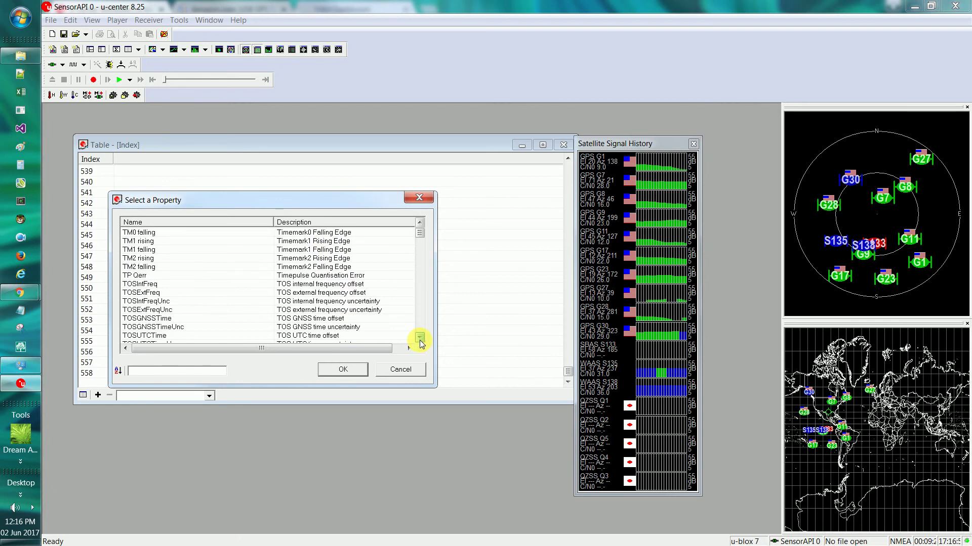
pyautogui.click(419, 337)
pyautogui.click(419, 338)
pyautogui.click(419, 338)
pyautogui.click(420, 337)
pyautogui.click(419, 338)
pyautogui.click(420, 337)
pyautogui.click(420, 338)
pyautogui.click(419, 337)
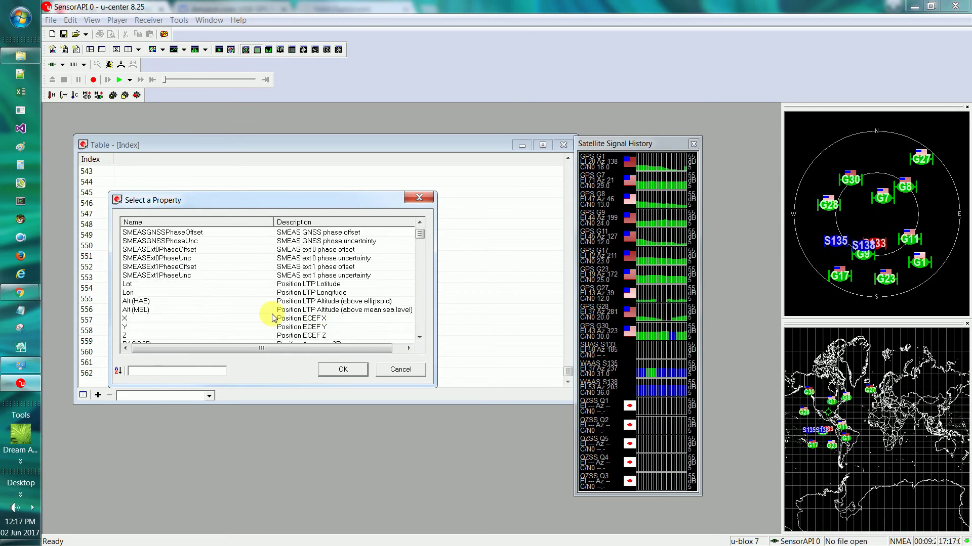
pyautogui.click(140, 285)
pyautogui.keyDown('ctrl'); pyautogui.click(145, 293); pyautogui.keyUp('ctrl')
pyautogui.keyDown('ctrl'); pyautogui.click(154, 319); pyautogui.keyUp('ctrl')
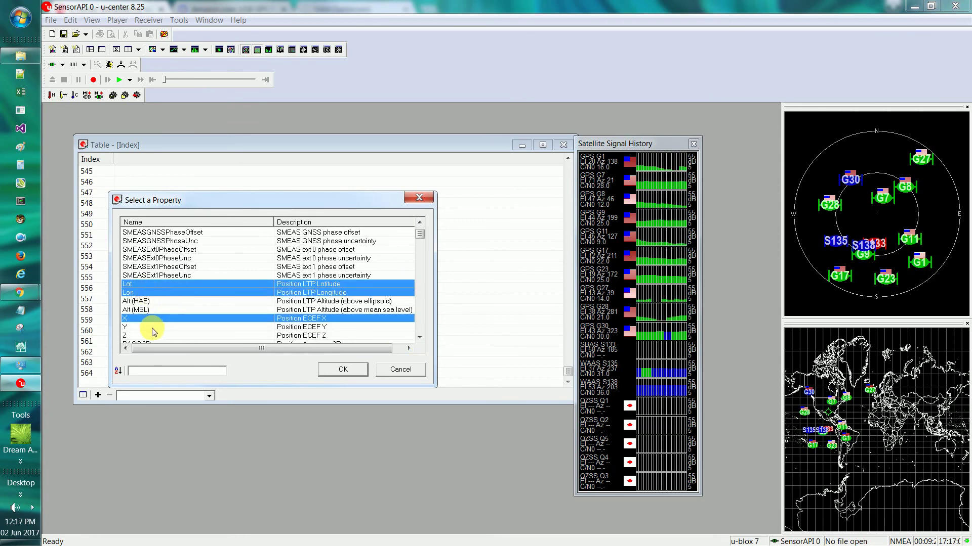
pyautogui.keyDown('ctrl'); pyautogui.click(153, 328); pyautogui.keyUp('ctrl')
pyautogui.keyDown('ctrl'); pyautogui.click(152, 336); pyautogui.keyUp('ctrl')
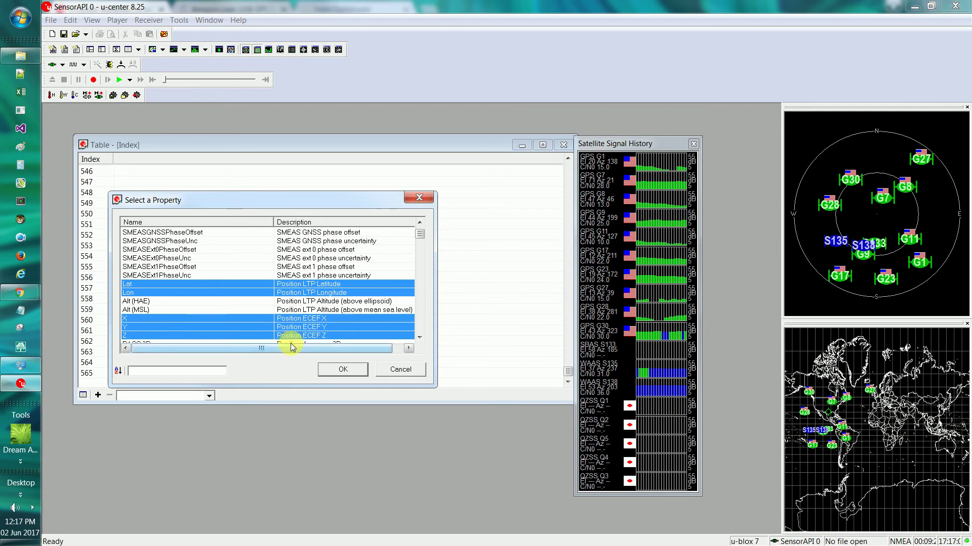
# Also select the velocity properties VX through SoG and add all chosen columns.
pyautogui.click(419, 338)
pyautogui.click(419, 337)
pyautogui.click(419, 338)
pyautogui.click(420, 337)
pyautogui.click(419, 338)
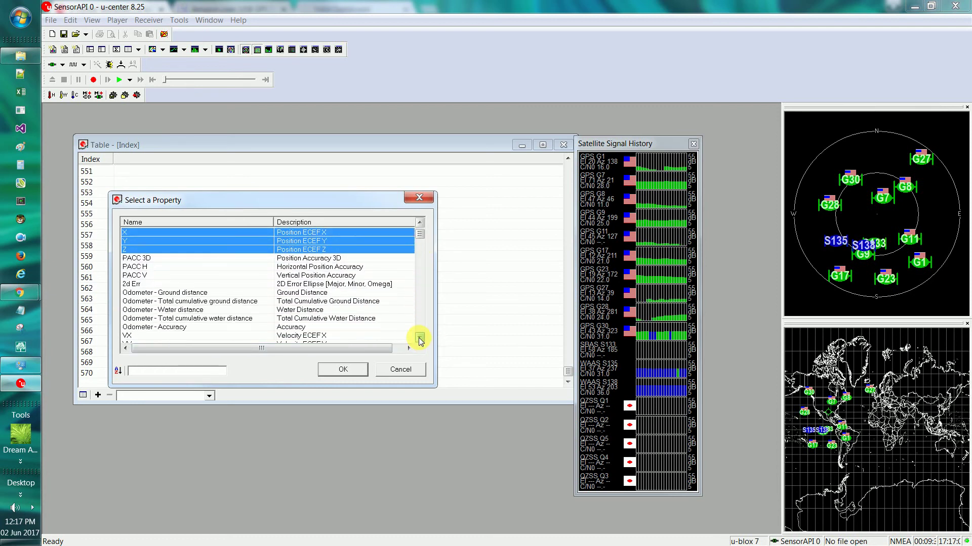
pyautogui.click(419, 337)
pyautogui.click(419, 337)
pyautogui.click(420, 337)
pyautogui.click(419, 338)
pyautogui.click(419, 338)
pyautogui.click(419, 338)
pyautogui.click(420, 337)
pyautogui.click(419, 337)
pyautogui.click(420, 338)
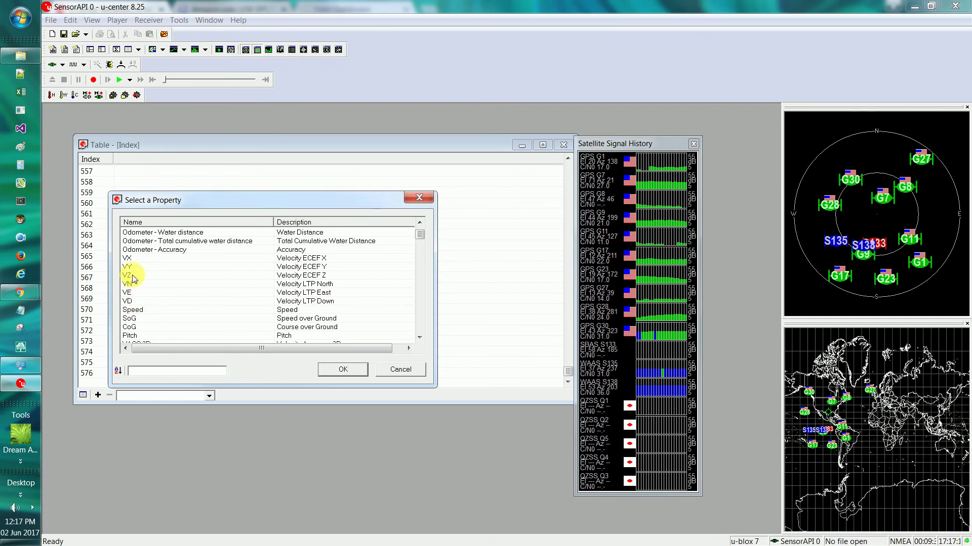
pyautogui.click(127, 258)
pyautogui.moveTo(129, 274); pyautogui.dragTo(141, 324)
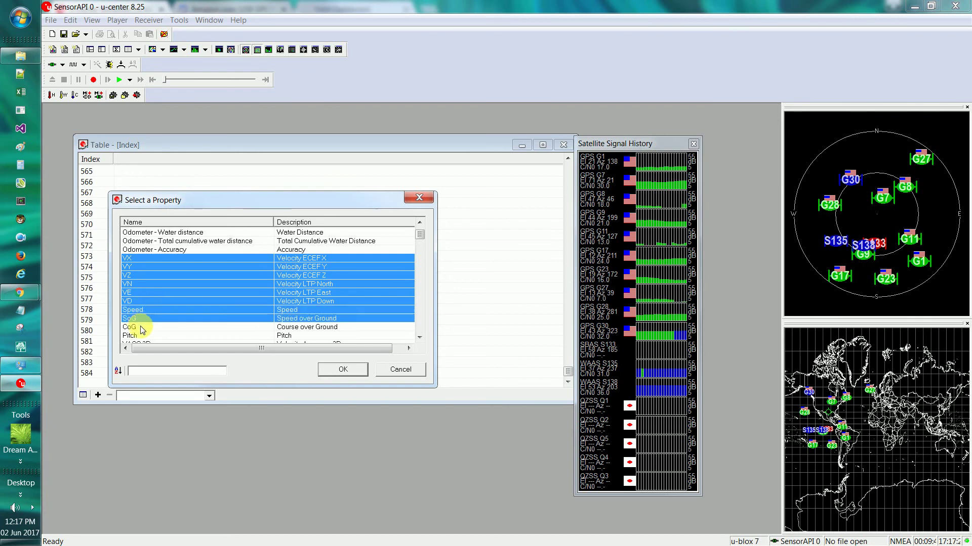
pyautogui.click(332, 370)
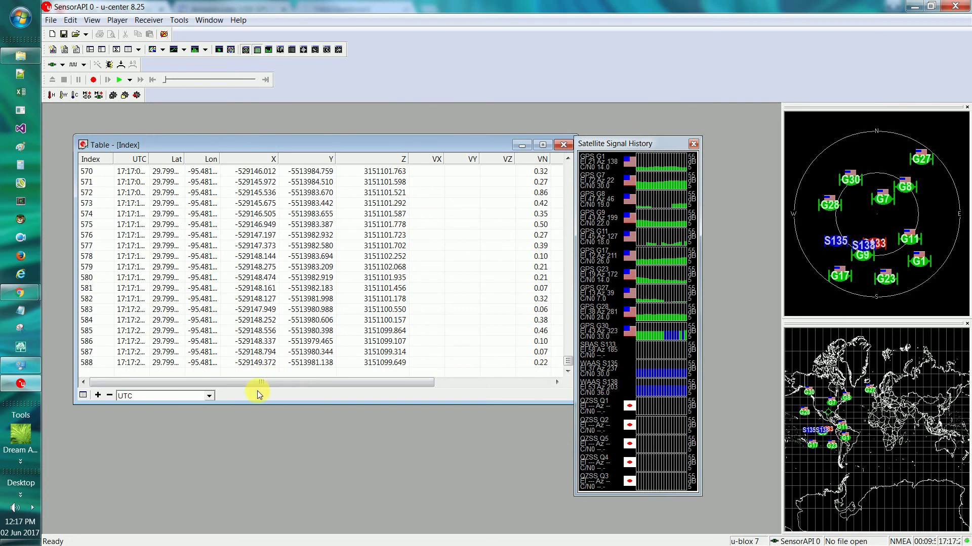
pyautogui.click(209, 396)
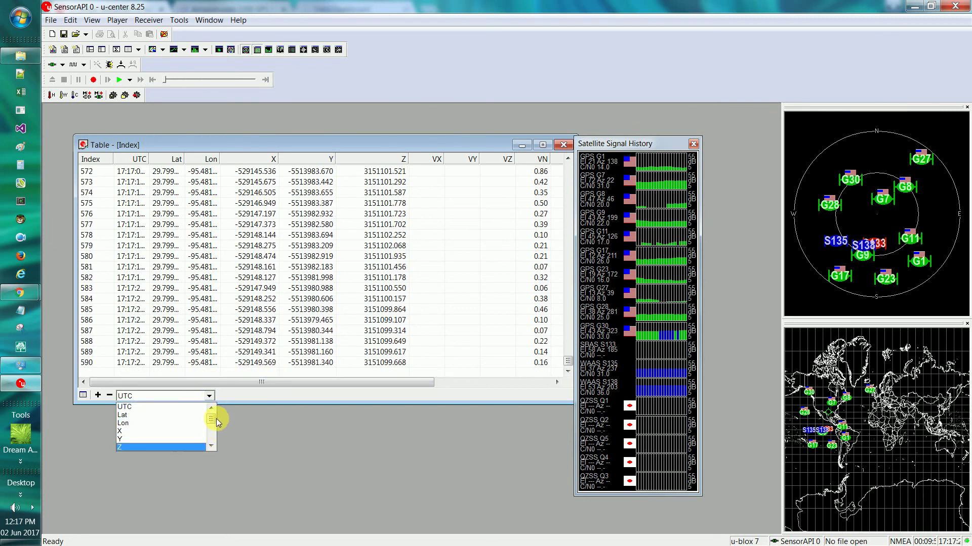
pyautogui.moveTo(214, 418)
pyautogui.mouseDown()
pyautogui.moveTo(213, 446)
pyautogui.moveTo(211, 405)
pyautogui.mouseUp()
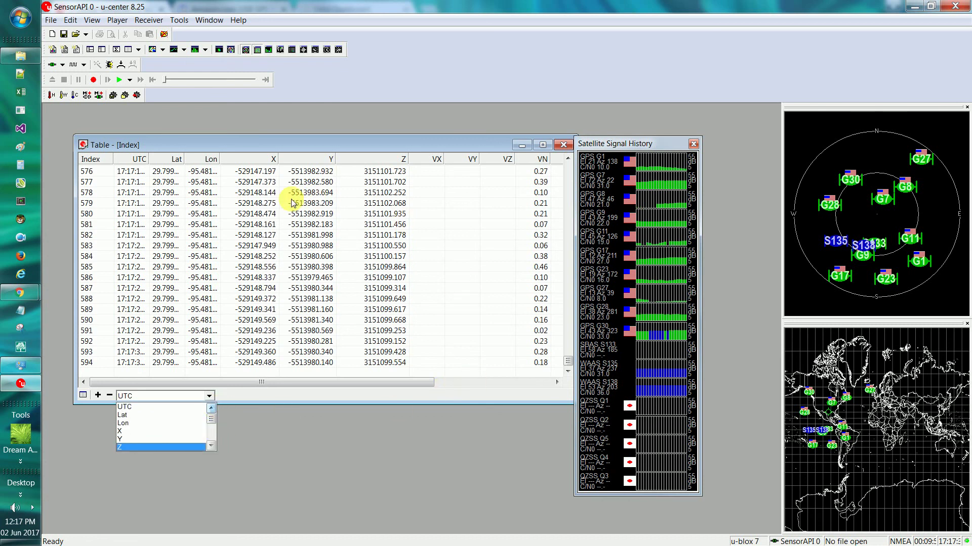
pyautogui.click(369, 382)
pyautogui.click(379, 385)
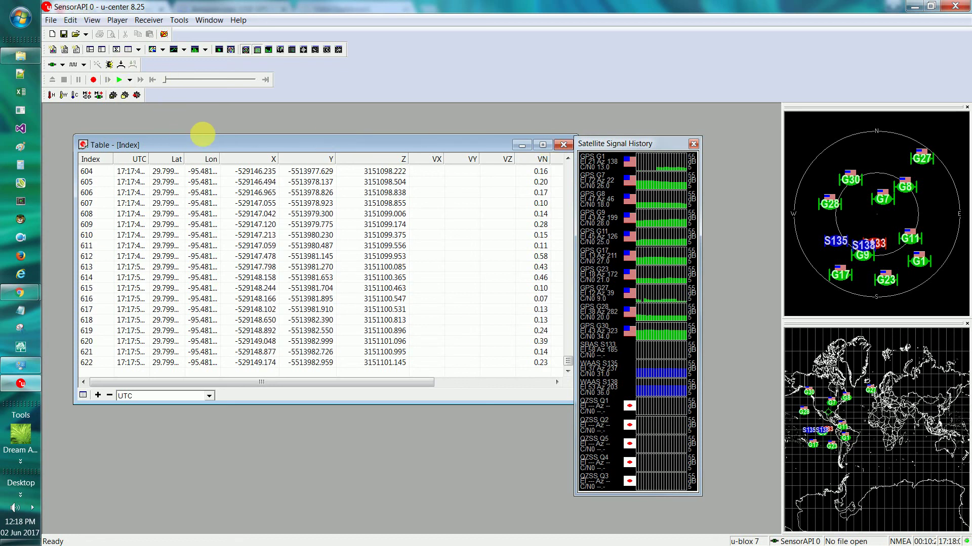
# Close u-center and the GPS folder window, then bring up the Start menu.
pyautogui.click(953, 6)
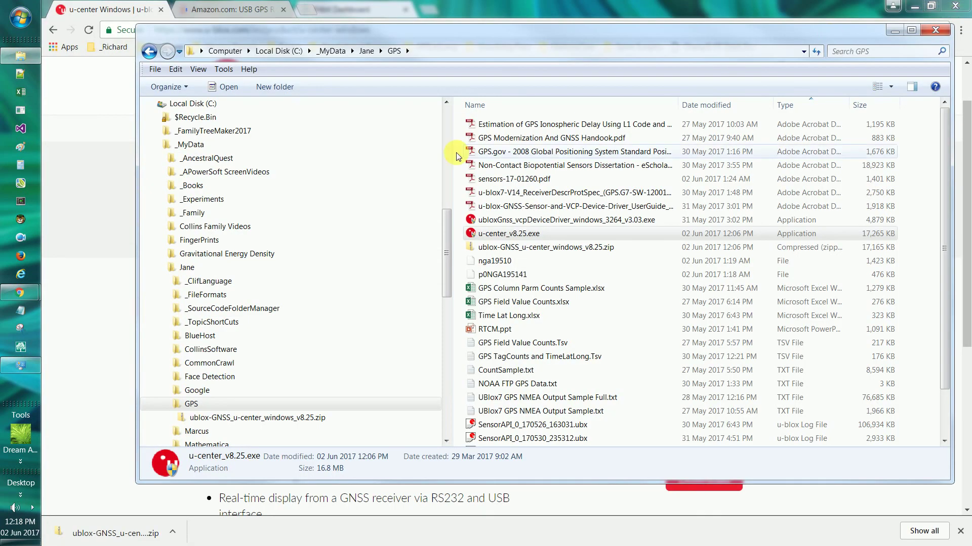
pyautogui.click(942, 31)
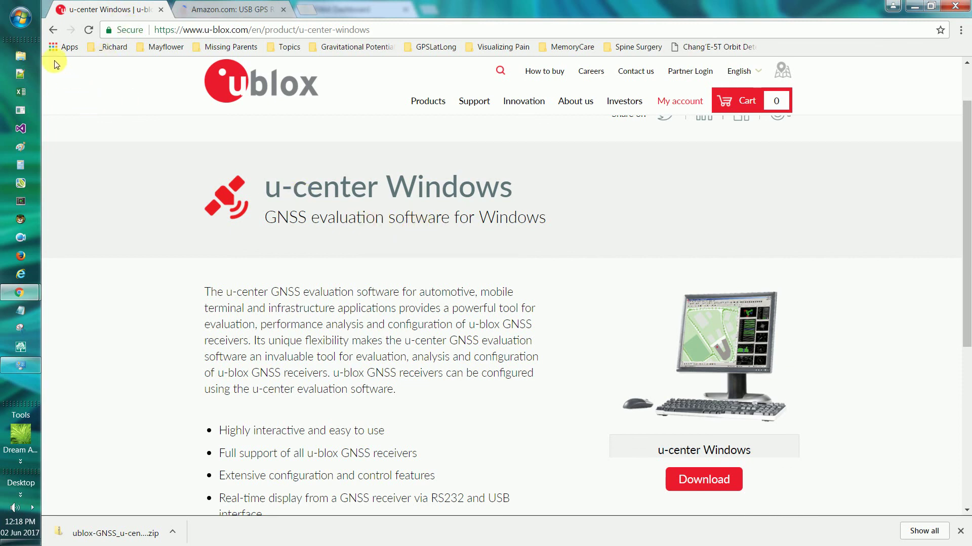
pyautogui.click(24, 23)
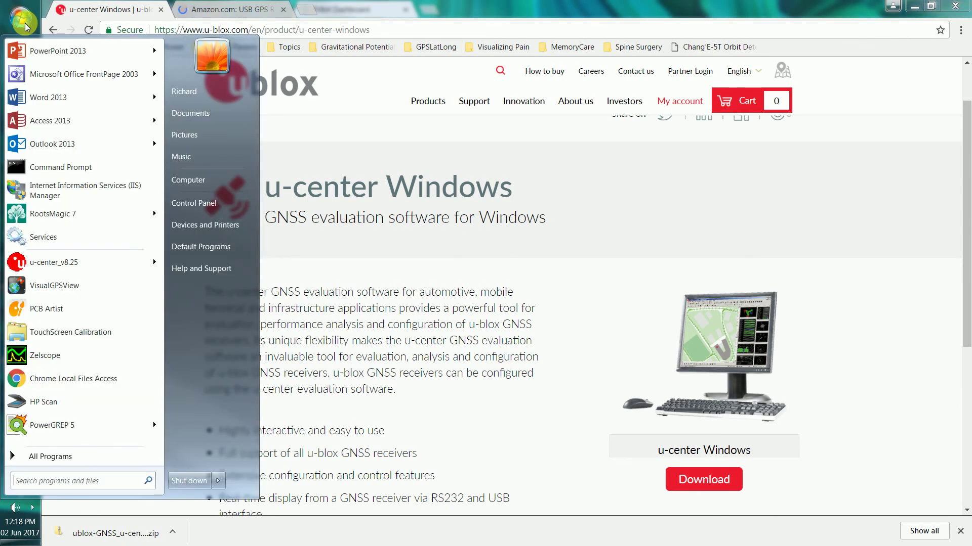
# Check in Location and Other Sensors that Everyone can access the u-blox 7 sensor, then close Control Panel.
pyautogui.click(194, 203)
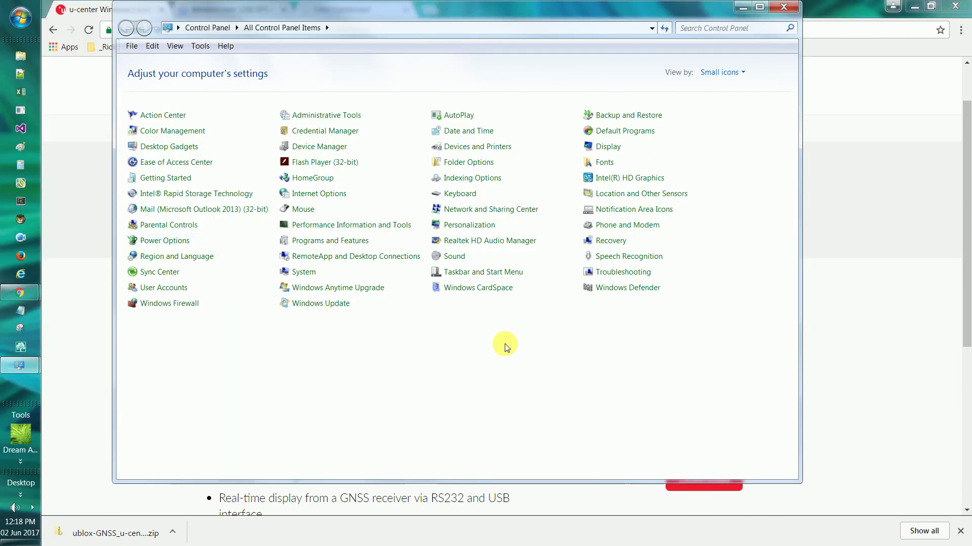
pyautogui.click(673, 197)
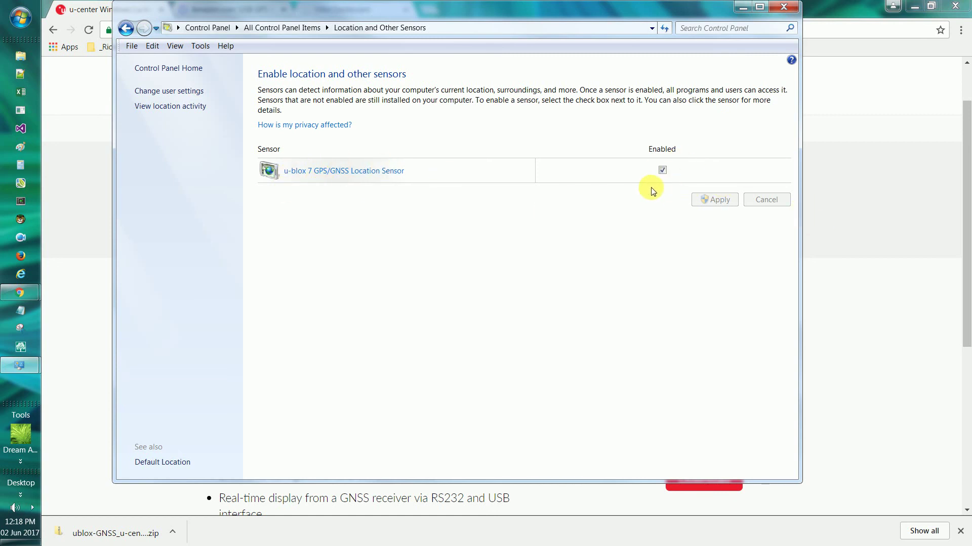
pyautogui.click(346, 171)
pyautogui.click(336, 214)
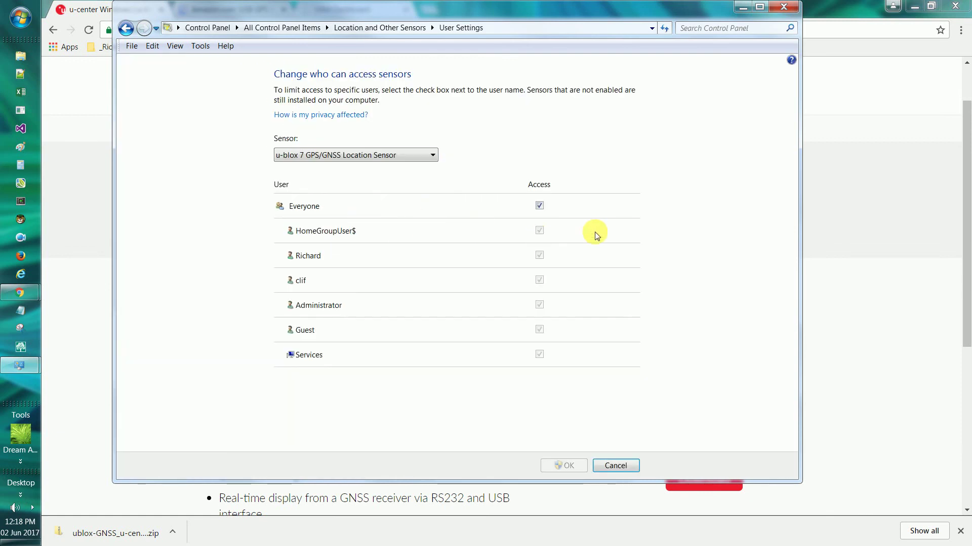
pyautogui.click(784, 7)
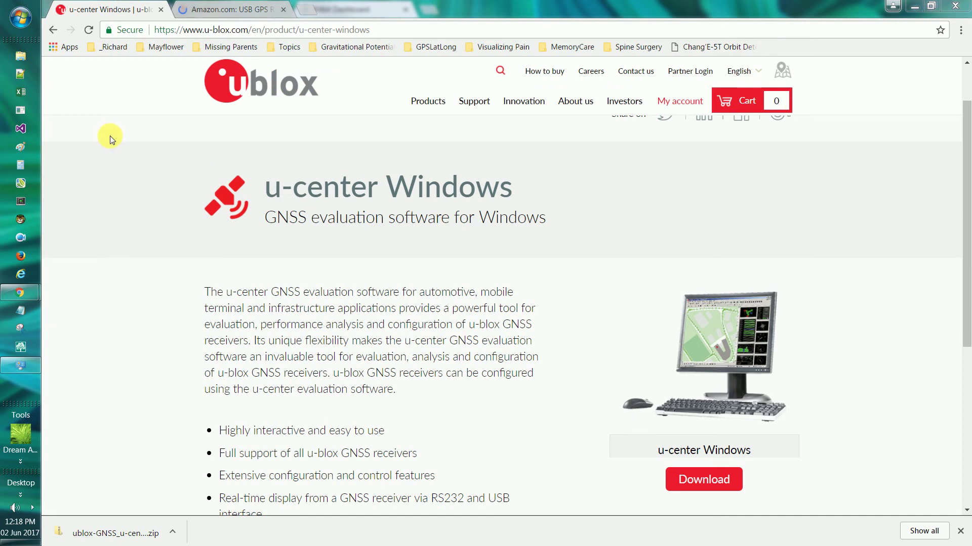